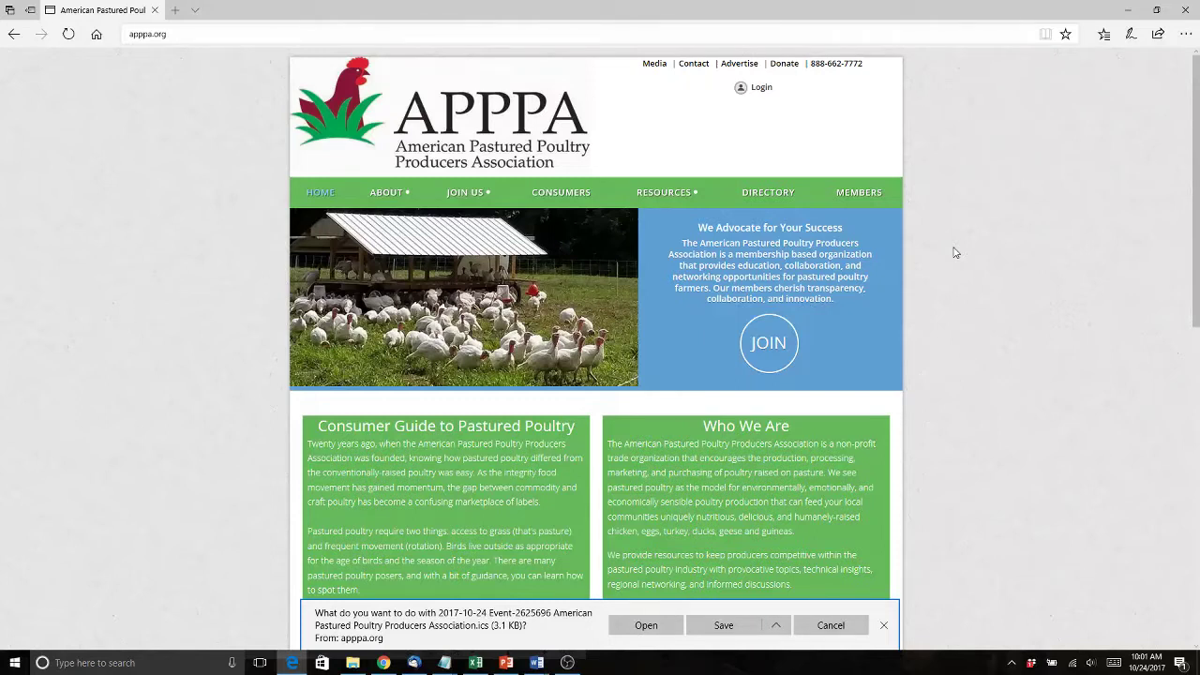
View the farmer directory and log in to the member account with the account email and password.
{"action": "left_click", "coordinate": [760, 200]}
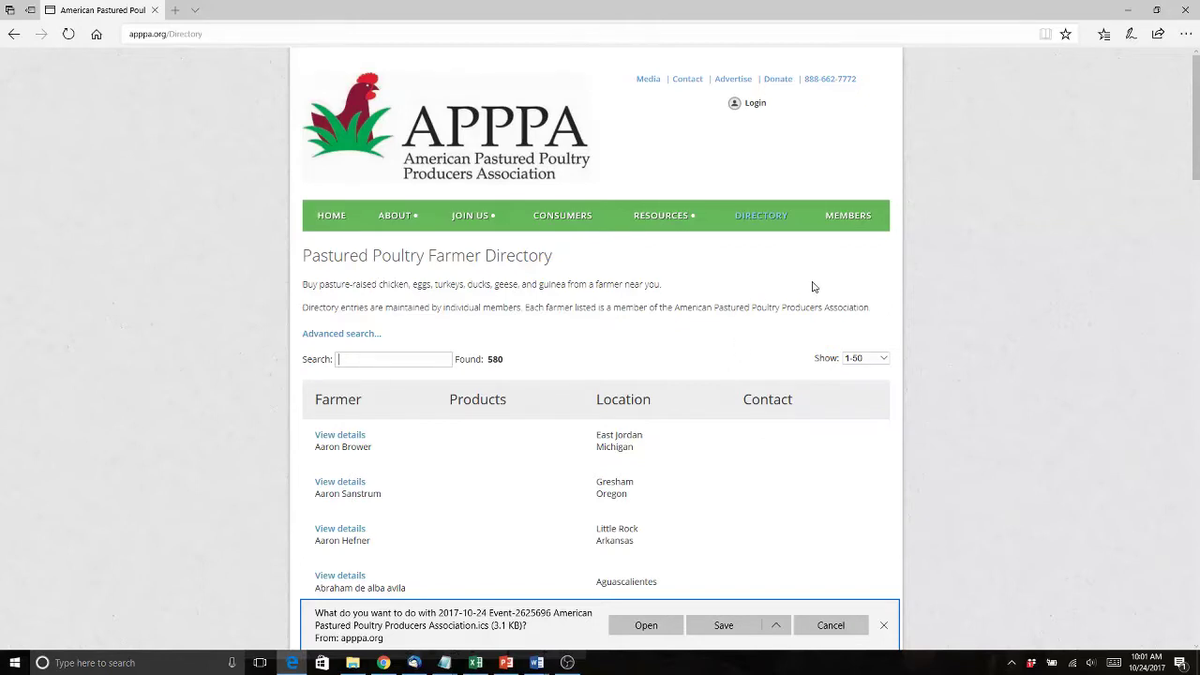
{"action": "left_click", "coordinate": [767, 110]}
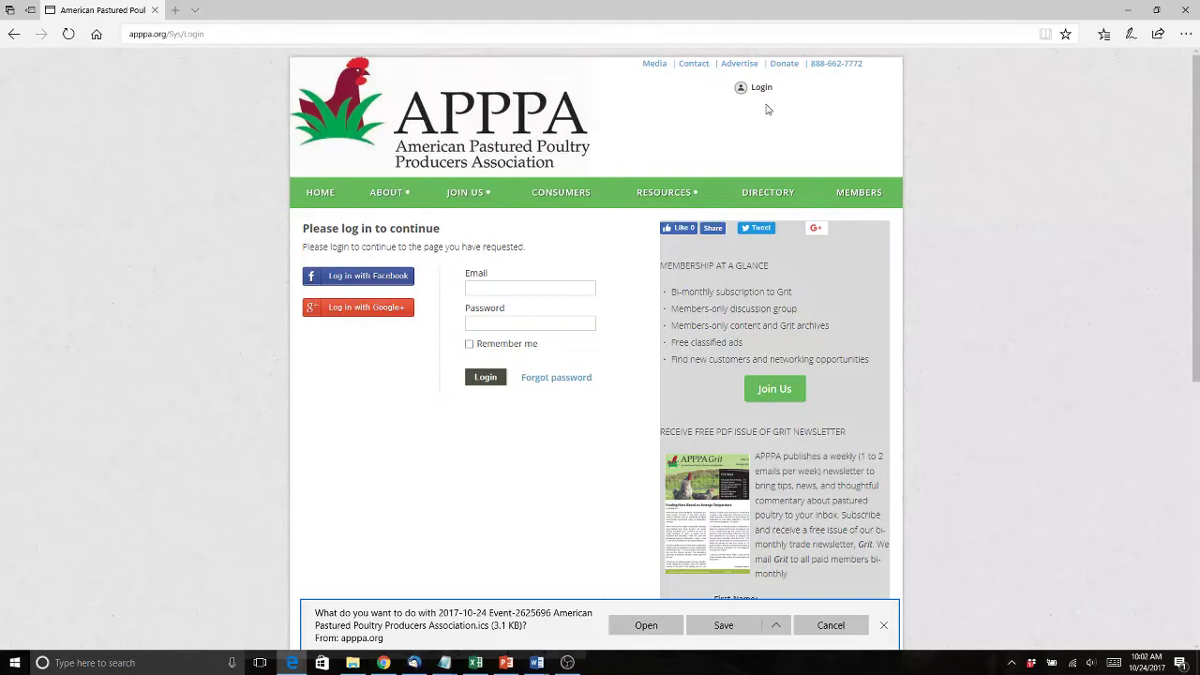
{"action": "left_click", "coordinate": [579, 290]}
{"action": "left_click", "coordinate": [518, 308]}
{"action": "left_click", "coordinate": [482, 378]}
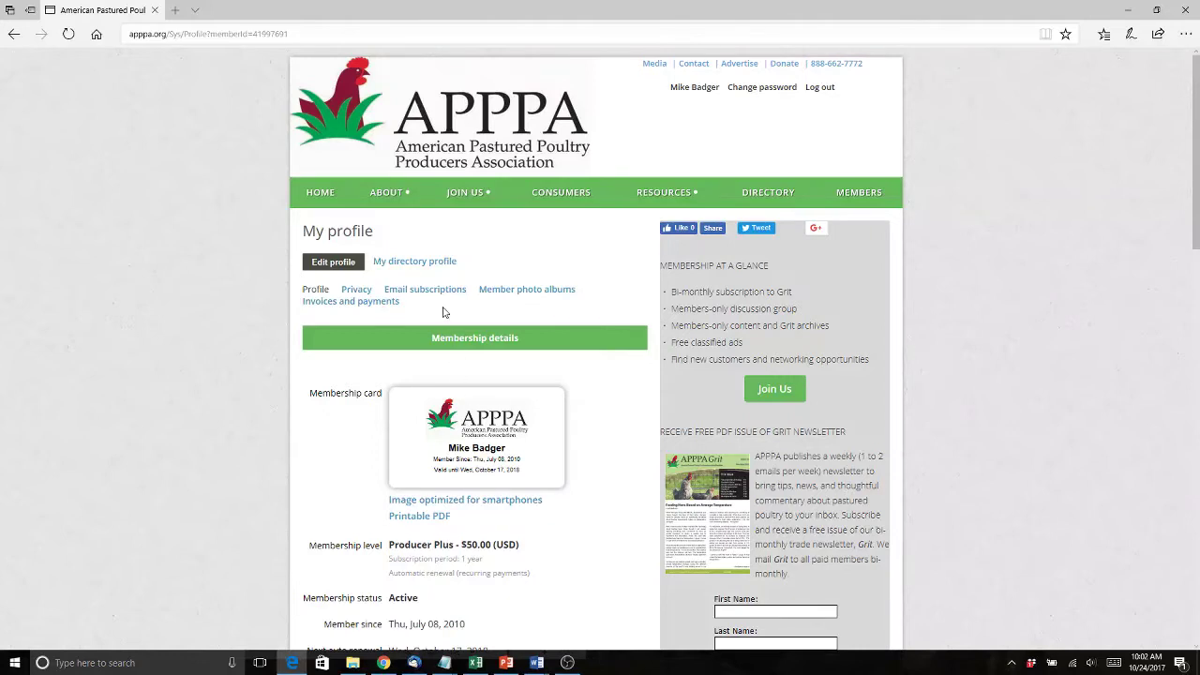
Review the member's public directory profile from the listing details to the send message option, and return to My profile.
{"action": "left_click", "coordinate": [399, 266]}
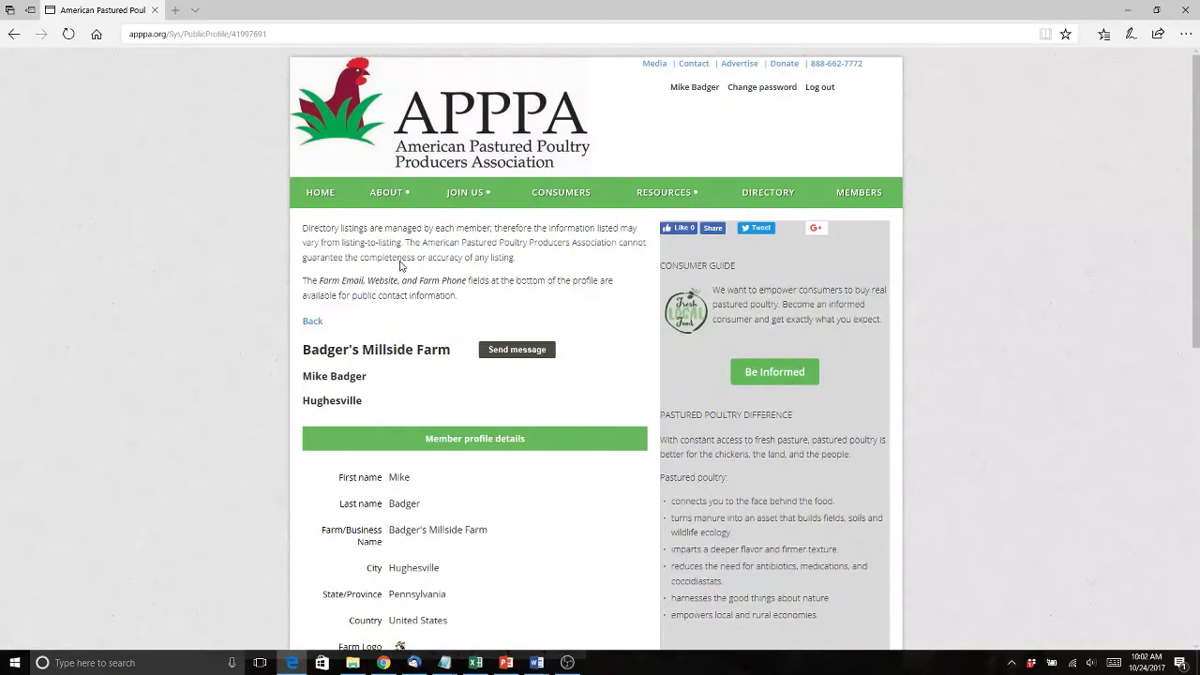
{"action": "scroll", "coordinate": [398, 267], "scroll_direction": "down", "scroll_amount": 4}
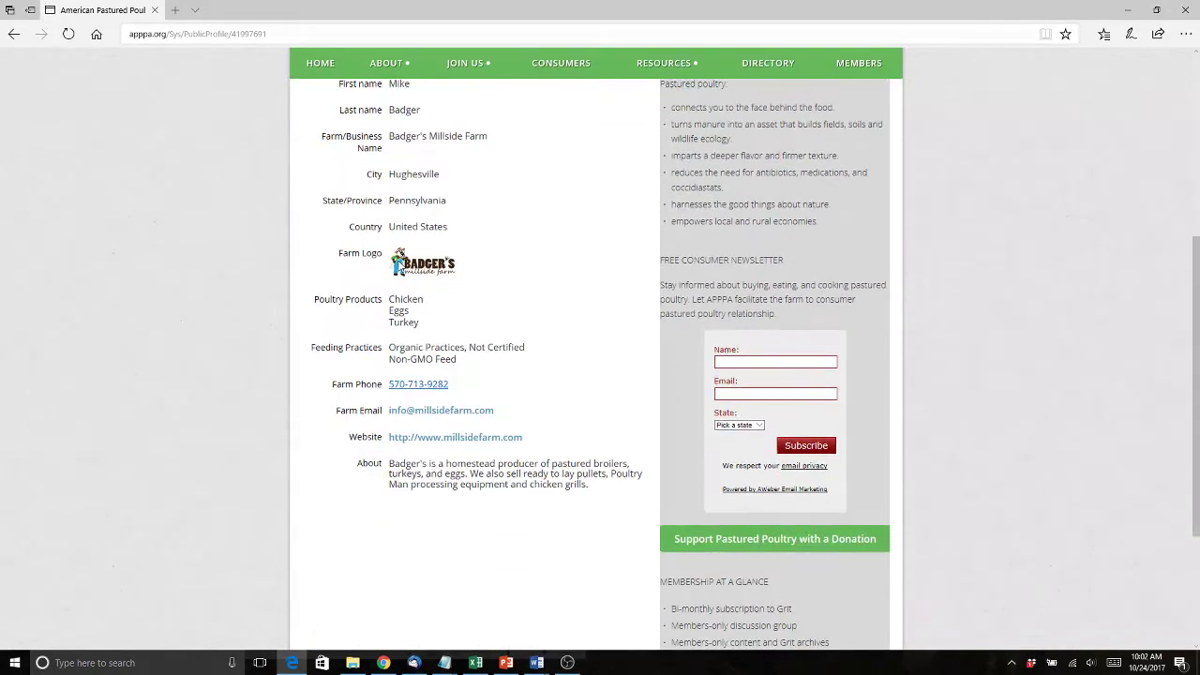
{"action": "scroll", "coordinate": [487, 226], "scroll_direction": "up", "scroll_amount": 1}
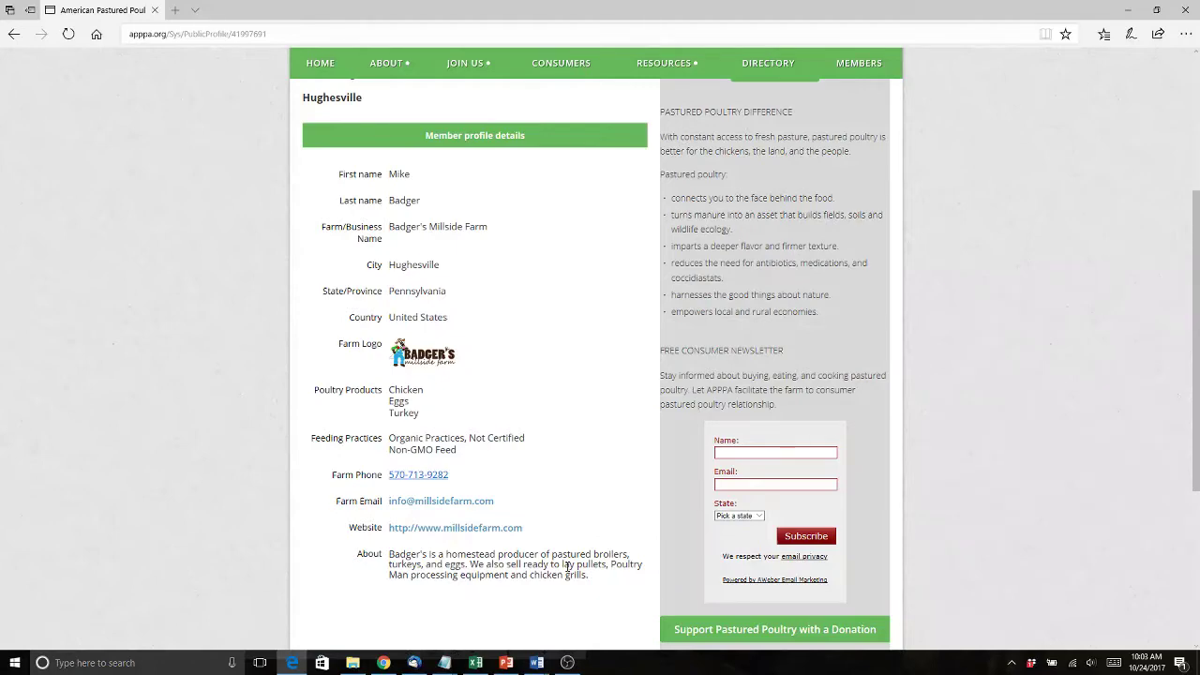
{"action": "scroll", "coordinate": [567, 566], "scroll_direction": "up", "scroll_amount": 5}
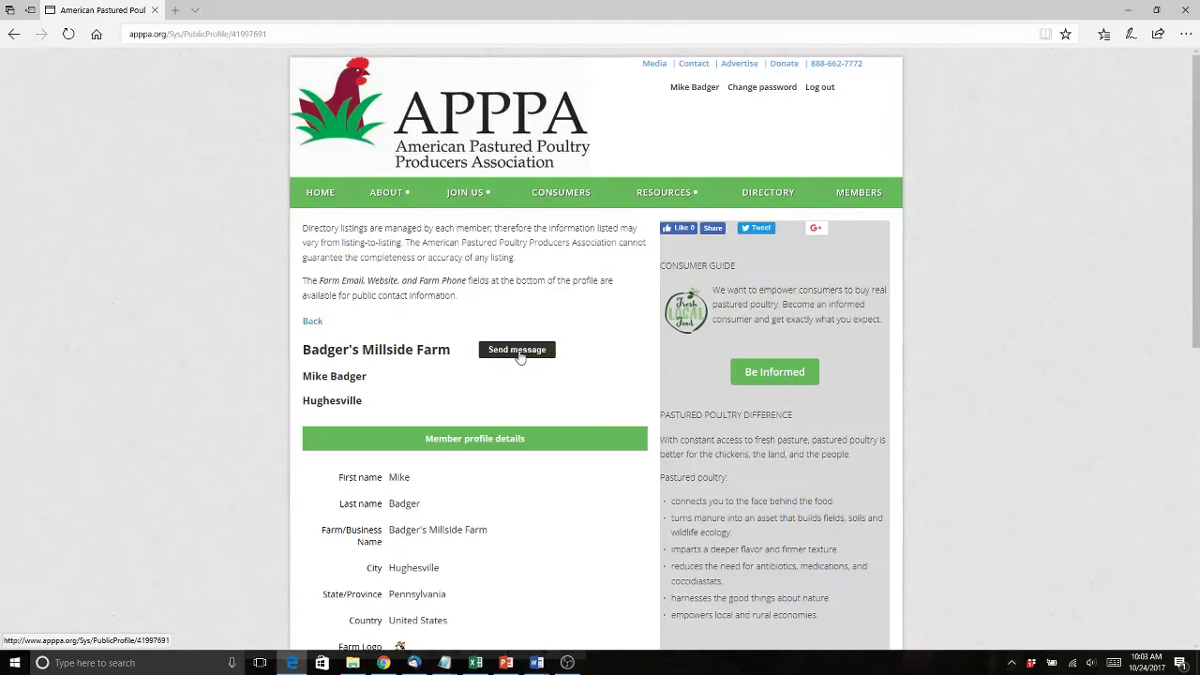
{"action": "left_click", "coordinate": [315, 322]}
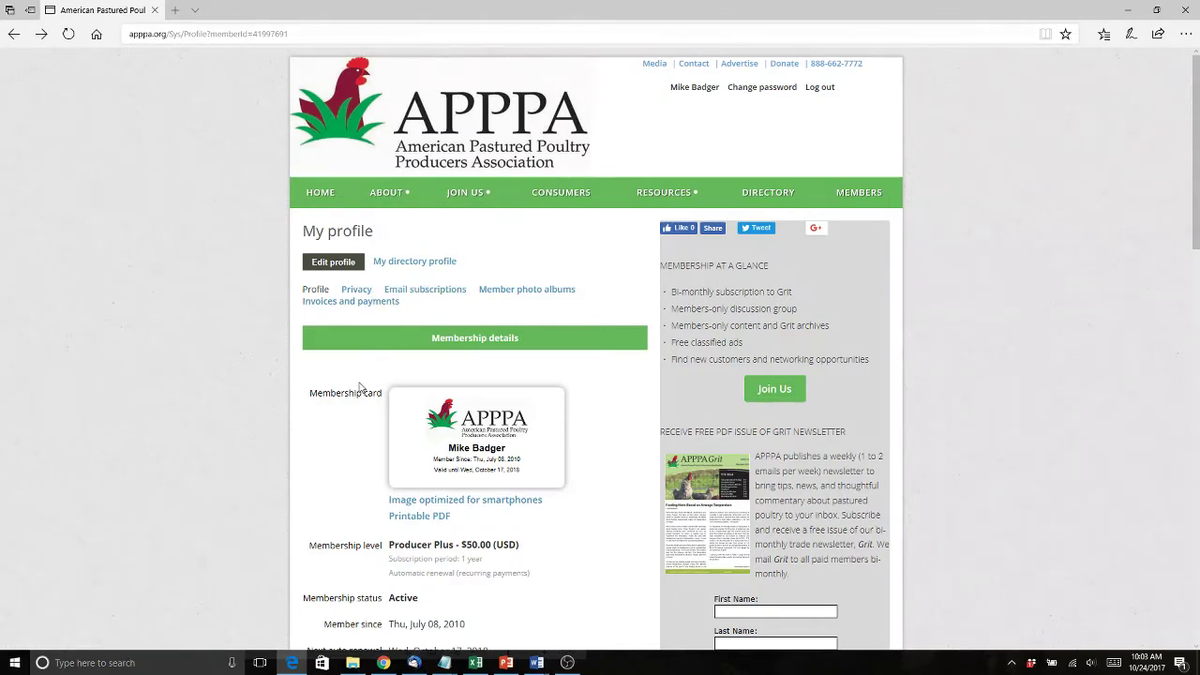
Open the member profile for editing and examine its contact, address, farm logo, poultry products, feeding practices and About fields.
{"action": "left_click", "coordinate": [325, 263]}
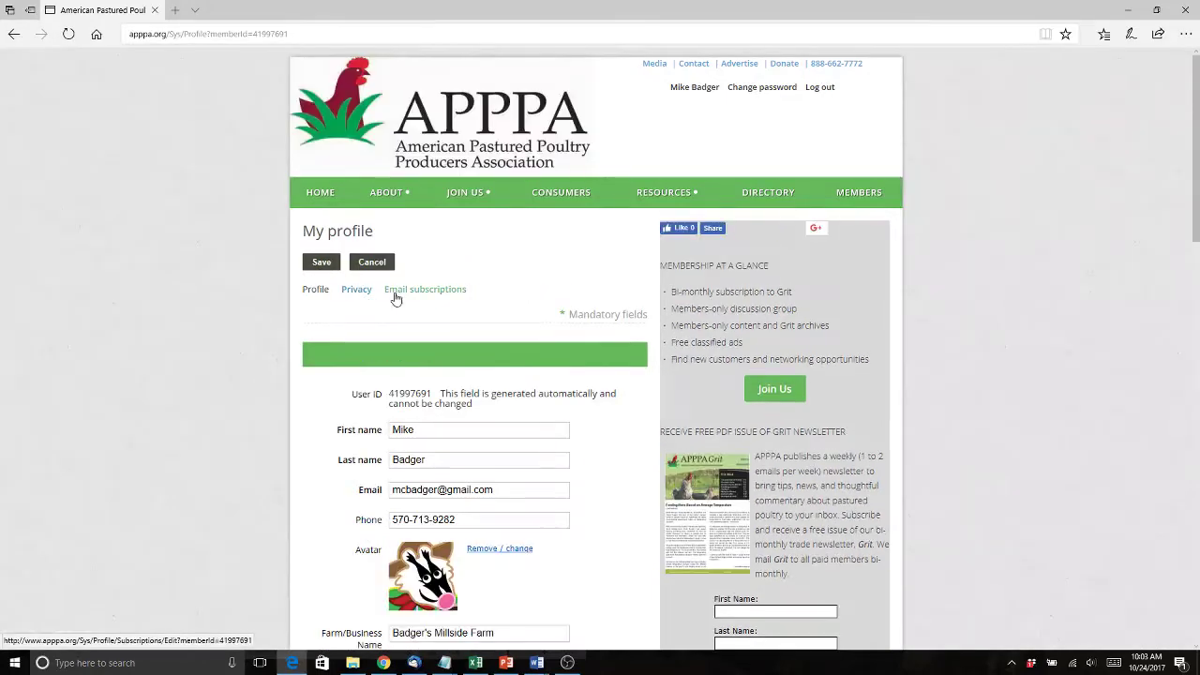
{"action": "scroll", "coordinate": [494, 369], "scroll_direction": "down", "scroll_amount": 1}
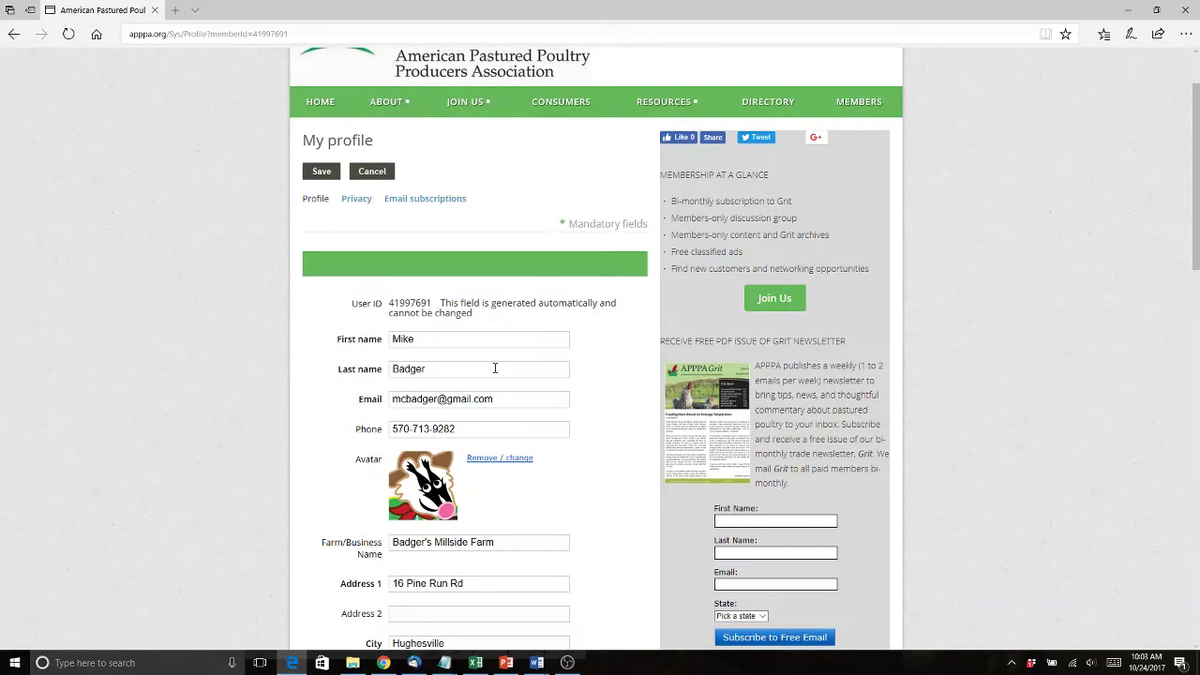
{"action": "scroll", "coordinate": [495, 369], "scroll_direction": "down", "scroll_amount": 5}
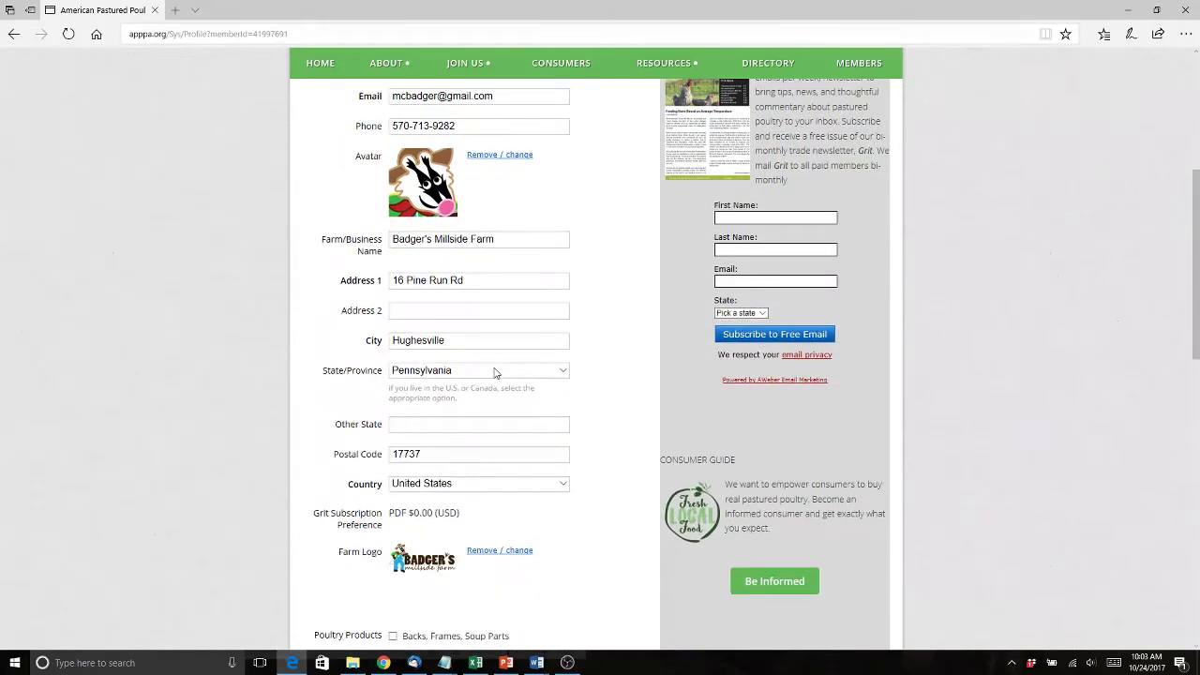
{"action": "scroll", "coordinate": [496, 373], "scroll_direction": "down", "scroll_amount": 1}
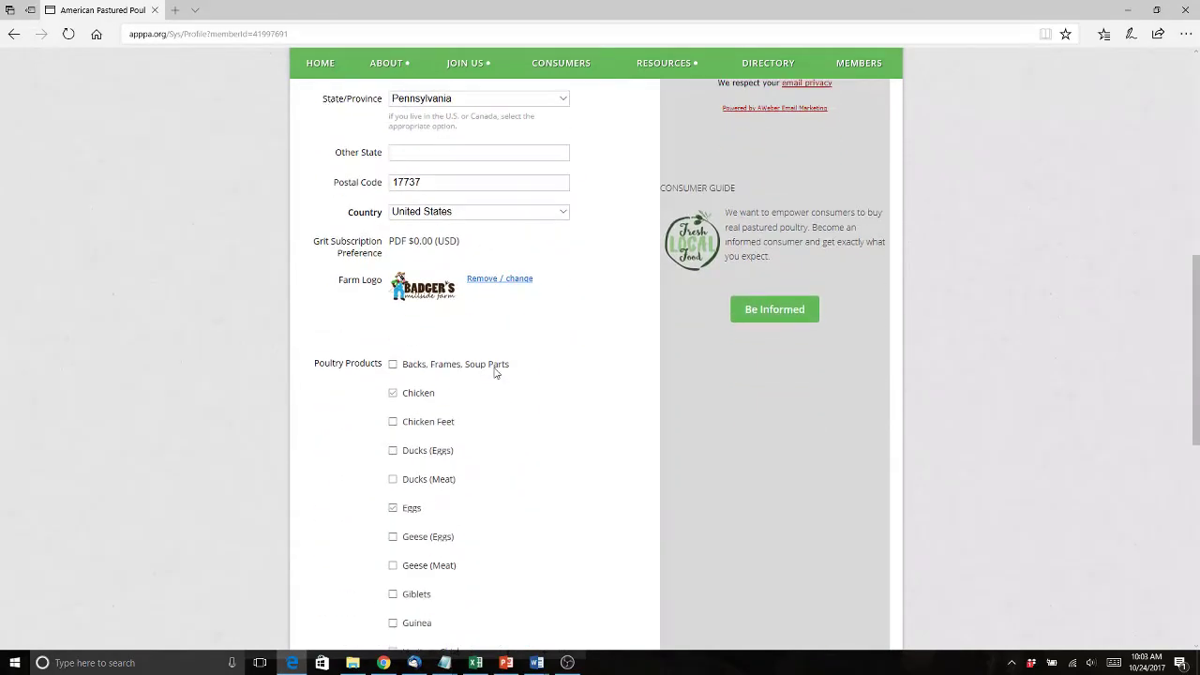
{"action": "scroll", "coordinate": [426, 302], "scroll_direction": "up", "scroll_amount": 2}
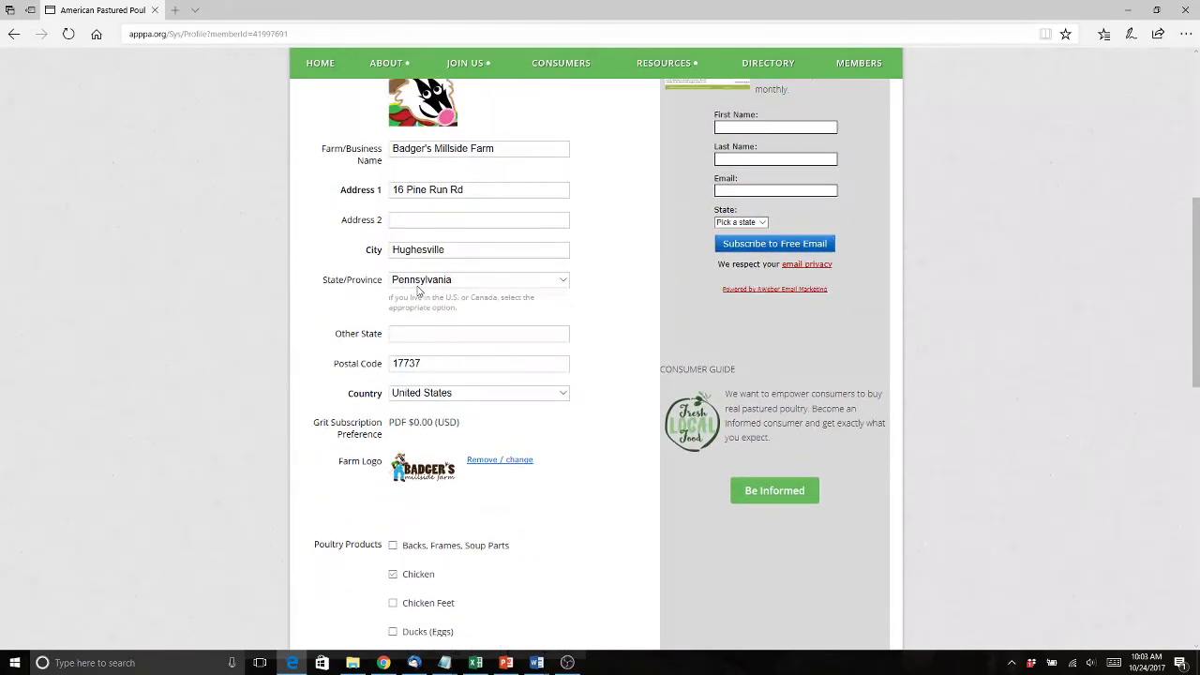
{"action": "scroll", "coordinate": [418, 291], "scroll_direction": "down", "scroll_amount": 2}
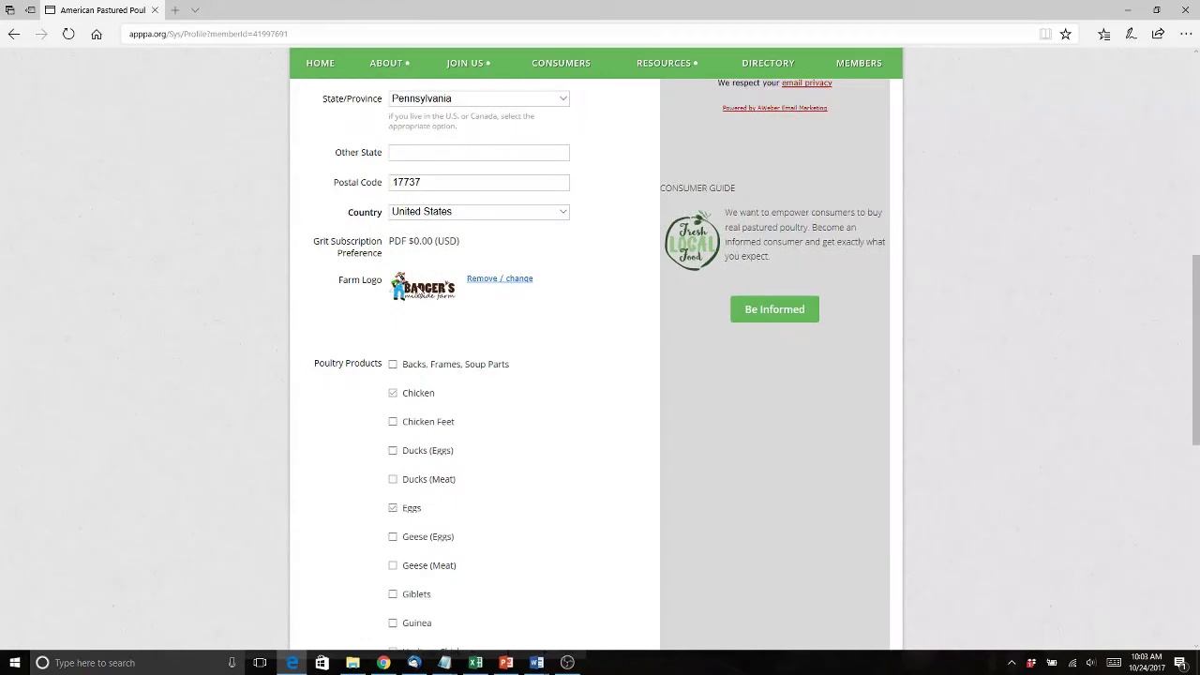
{"action": "scroll", "coordinate": [419, 292], "scroll_direction": "down", "scroll_amount": 2}
{"action": "scroll", "coordinate": [418, 291], "scroll_direction": "down", "scroll_amount": 4}
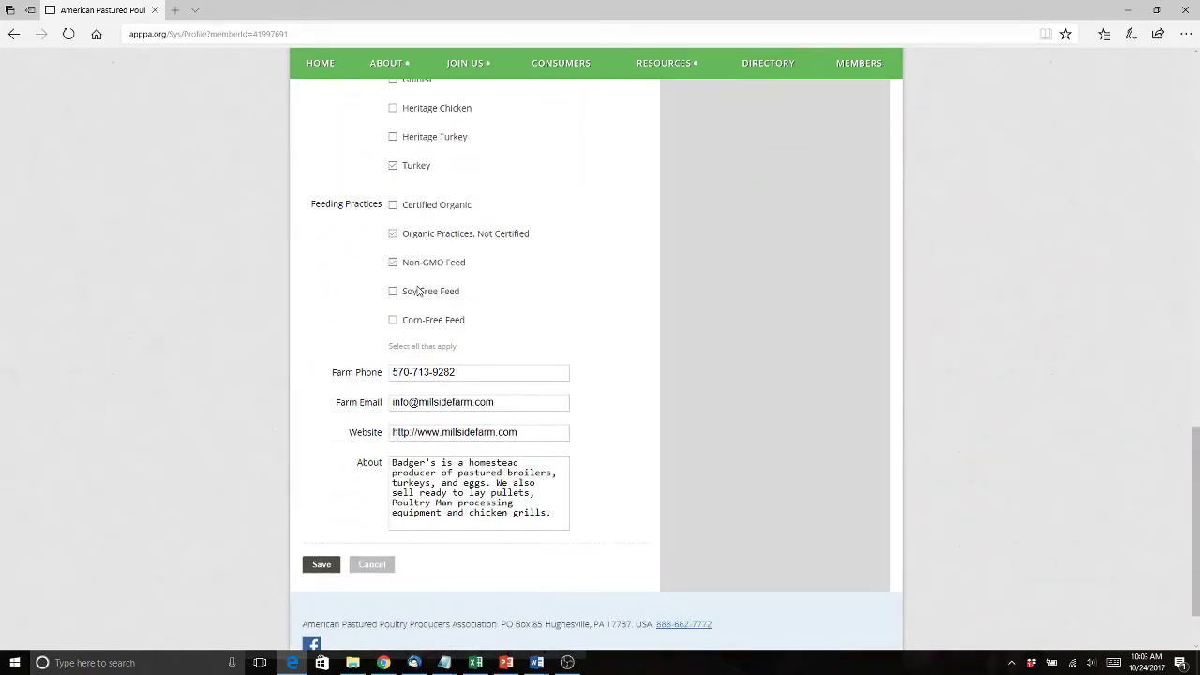
{"action": "scroll", "coordinate": [418, 291], "scroll_direction": "up", "scroll_amount": 1}
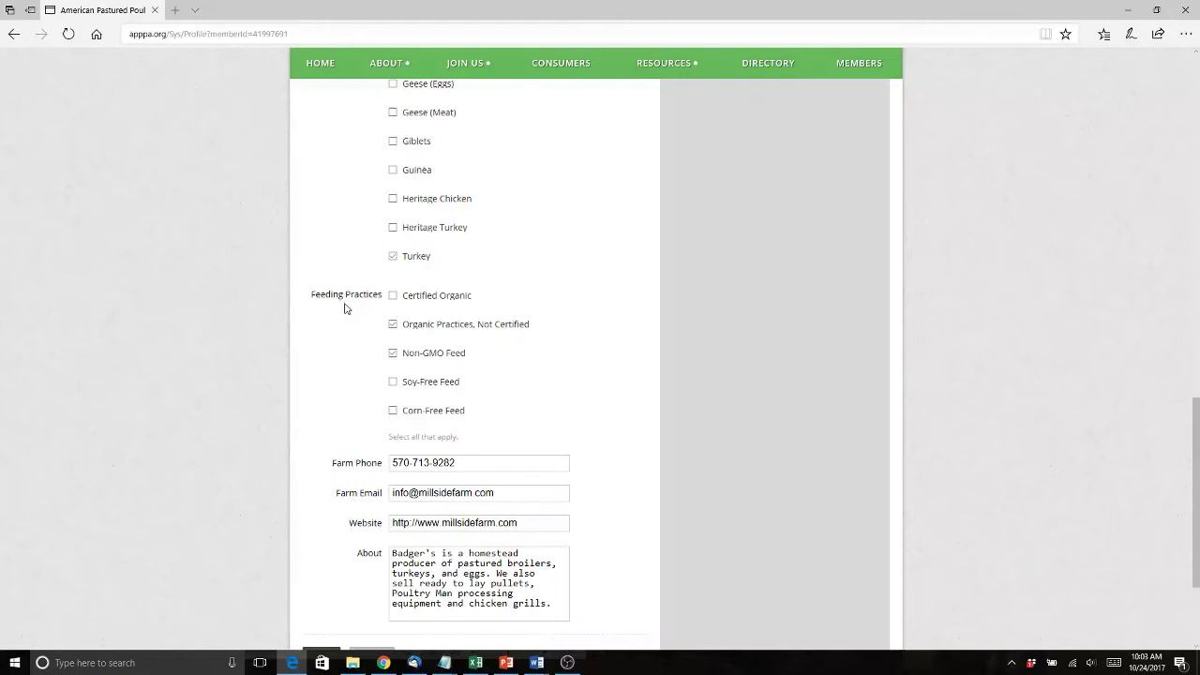
{"action": "scroll", "coordinate": [722, 431], "scroll_direction": "up", "scroll_amount": 3}
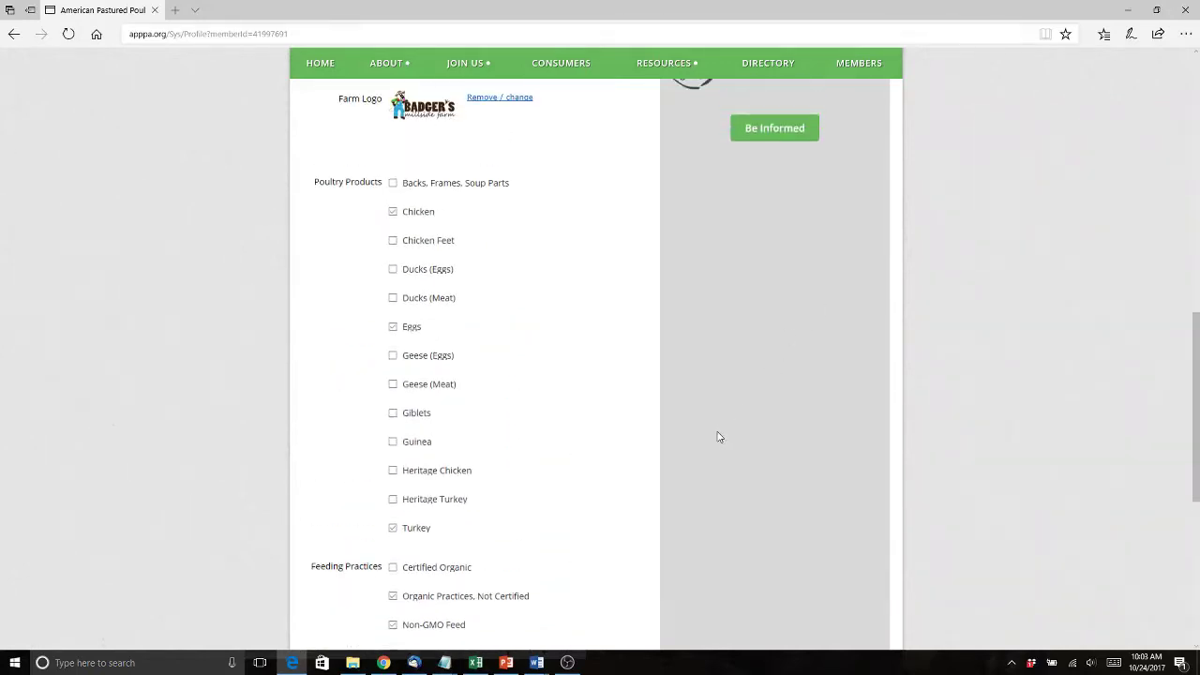
{"action": "scroll", "coordinate": [719, 437], "scroll_direction": "up", "scroll_amount": 1}
{"action": "scroll", "coordinate": [719, 436], "scroll_direction": "up", "scroll_amount": 1}
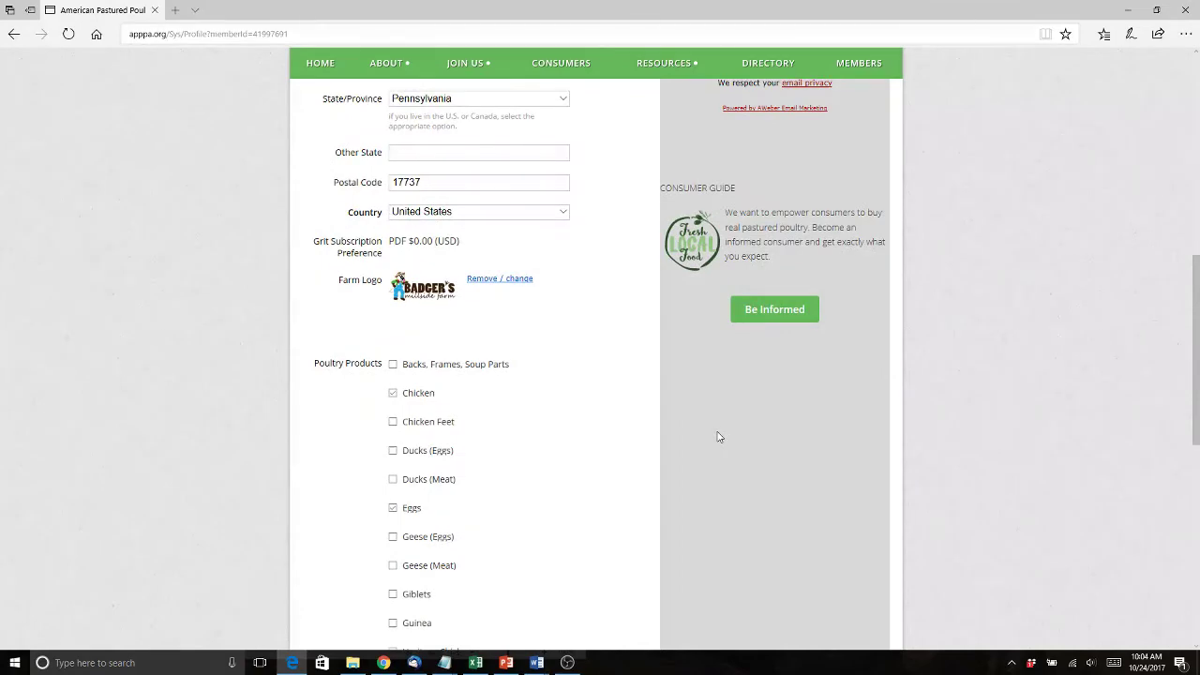
{"action": "scroll", "coordinate": [719, 437], "scroll_direction": "up", "scroll_amount": 3}
{"action": "scroll", "coordinate": [719, 437], "scroll_direction": "up", "scroll_amount": 4}
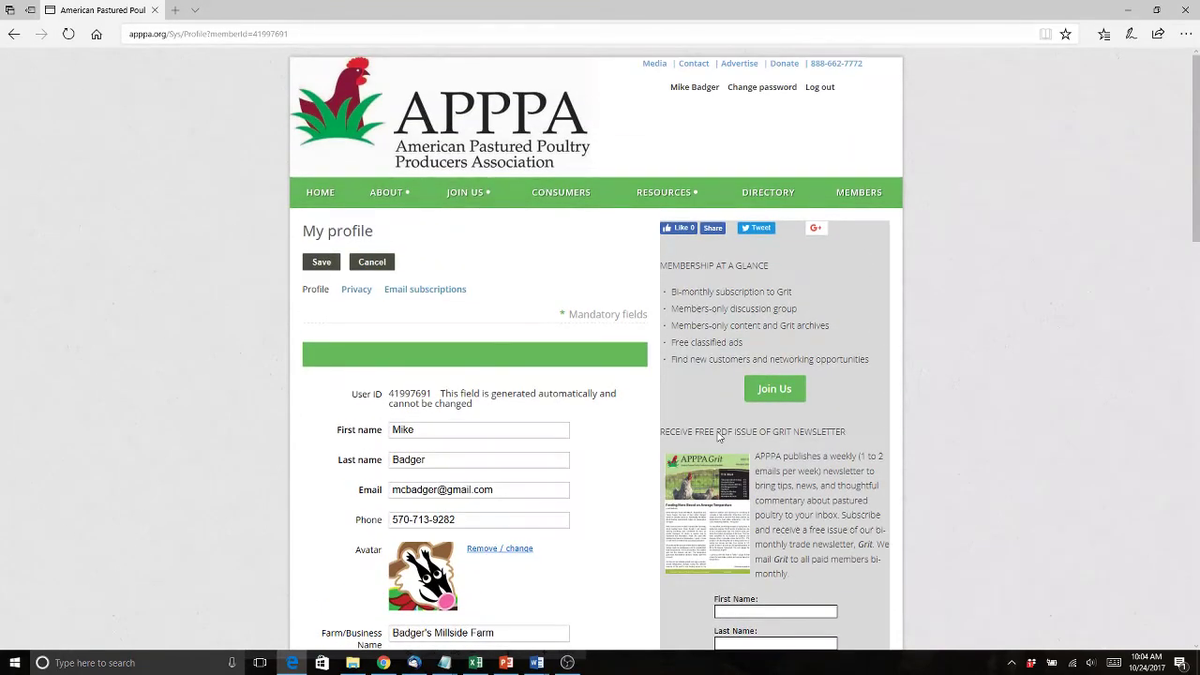
{"action": "scroll", "coordinate": [622, 422], "scroll_direction": "down", "scroll_amount": 3}
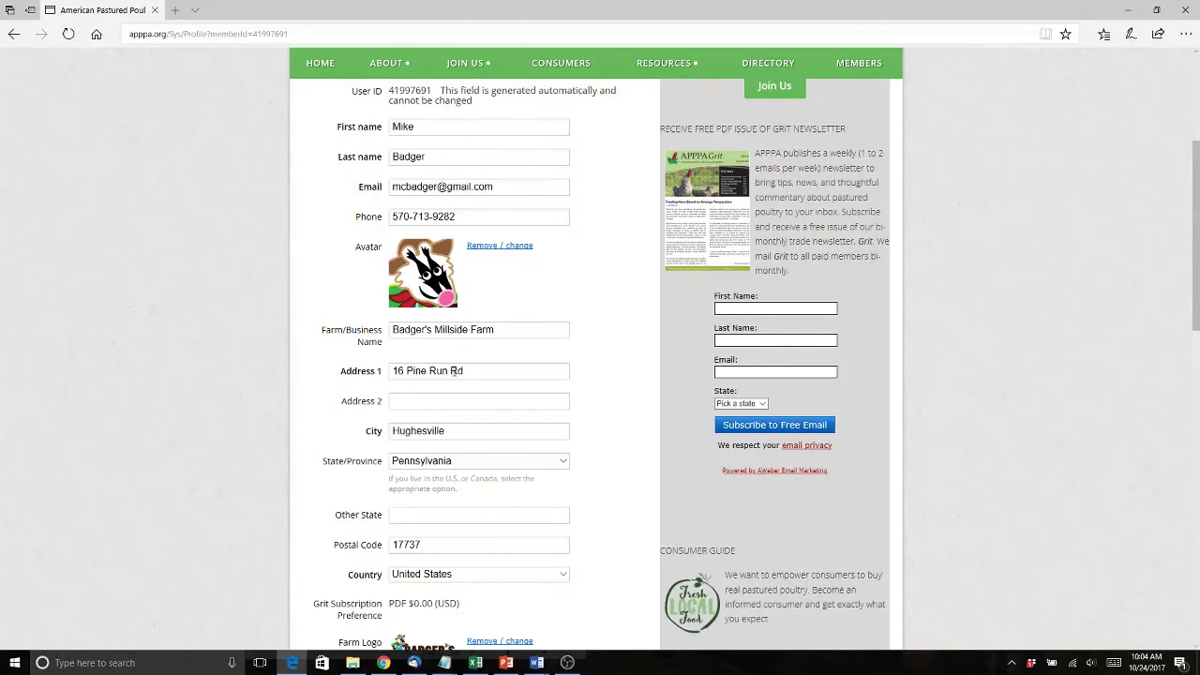
{"action": "scroll", "coordinate": [457, 371], "scroll_direction": "up", "scroll_amount": 2}
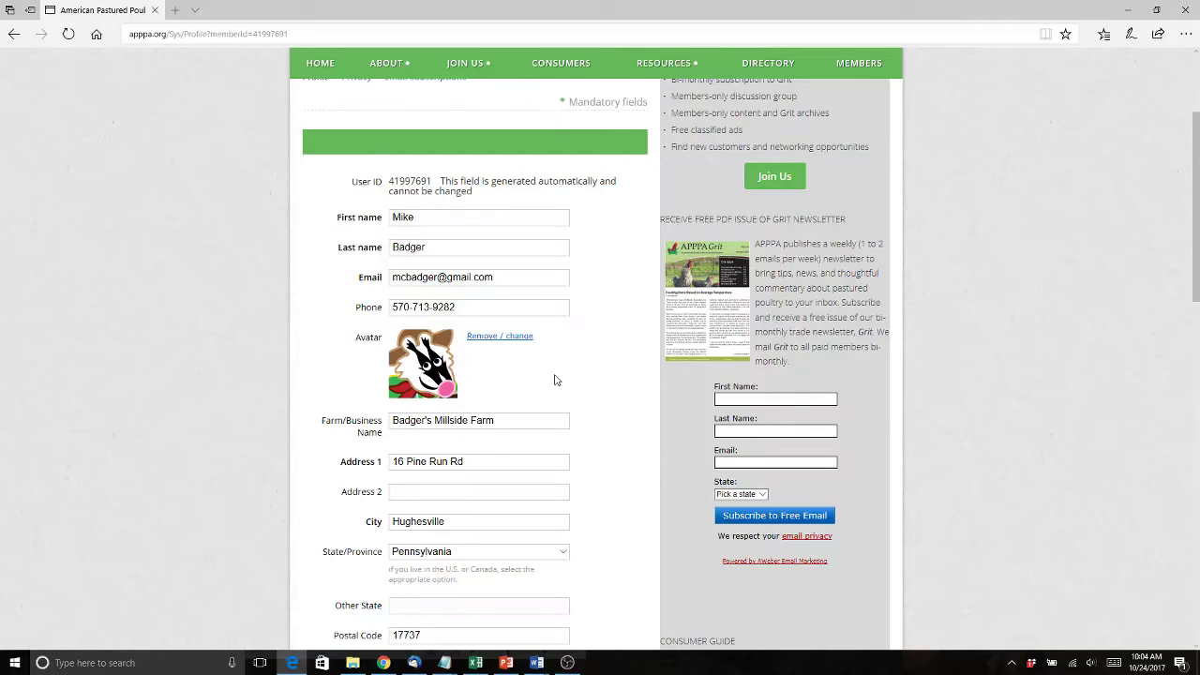
{"action": "scroll", "coordinate": [554, 380], "scroll_direction": "up", "scroll_amount": 3}
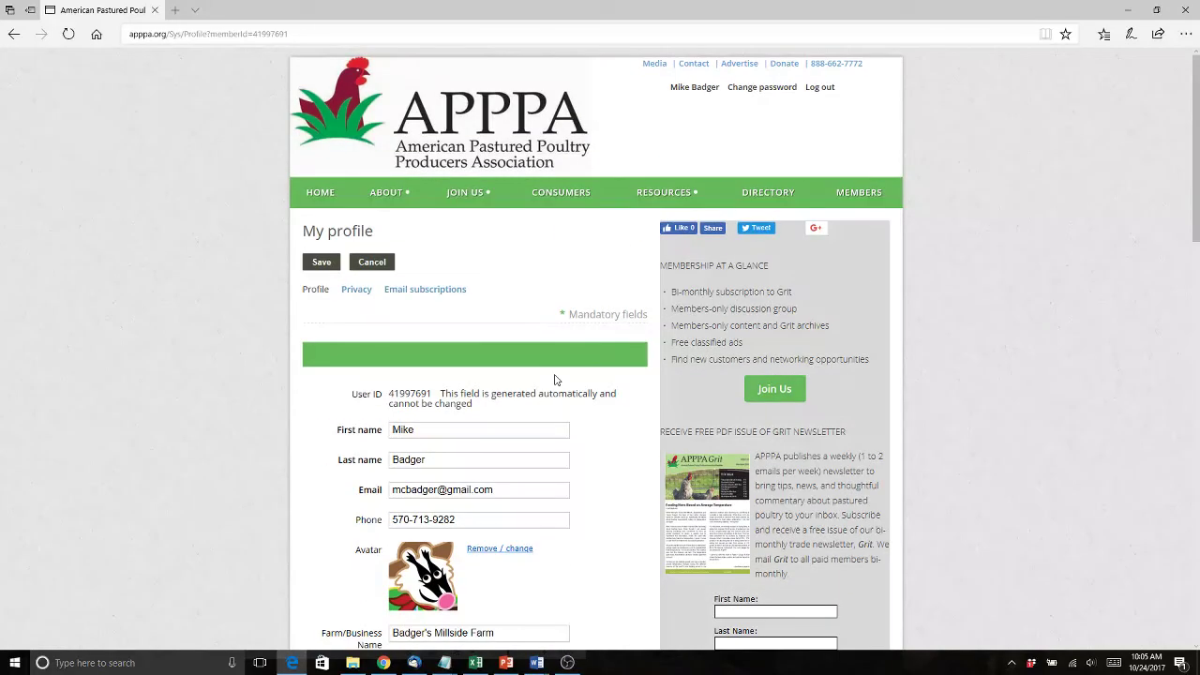
Open the profile's privacy settings and switch Show profile to others off and back on.
{"action": "triple_click", "coordinate": [313, 233]}
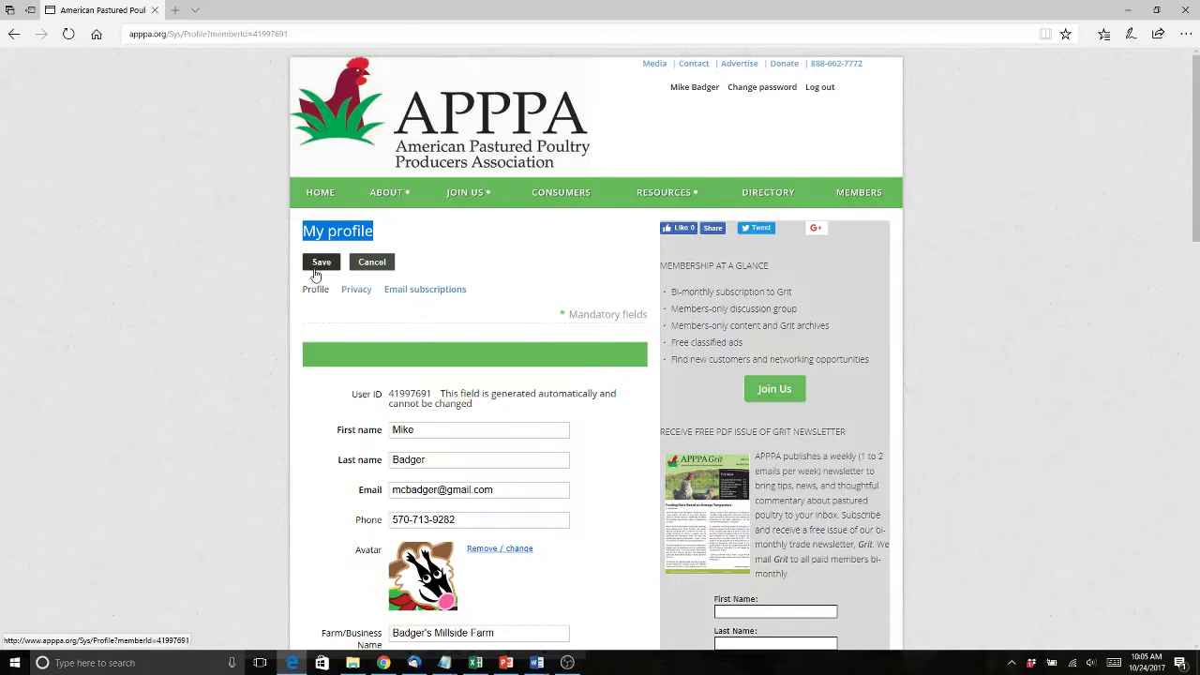
{"action": "left_click_drag", "start_coordinate": [306, 291], "coordinate": [320, 291]}
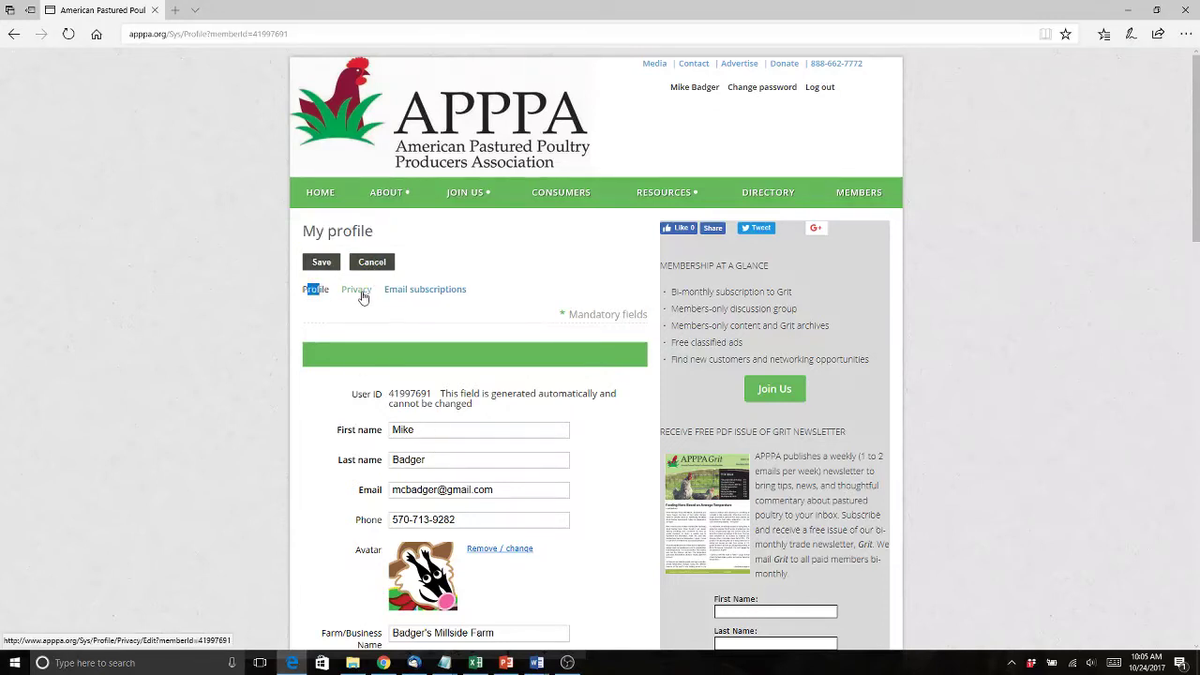
{"action": "left_click", "coordinate": [363, 294]}
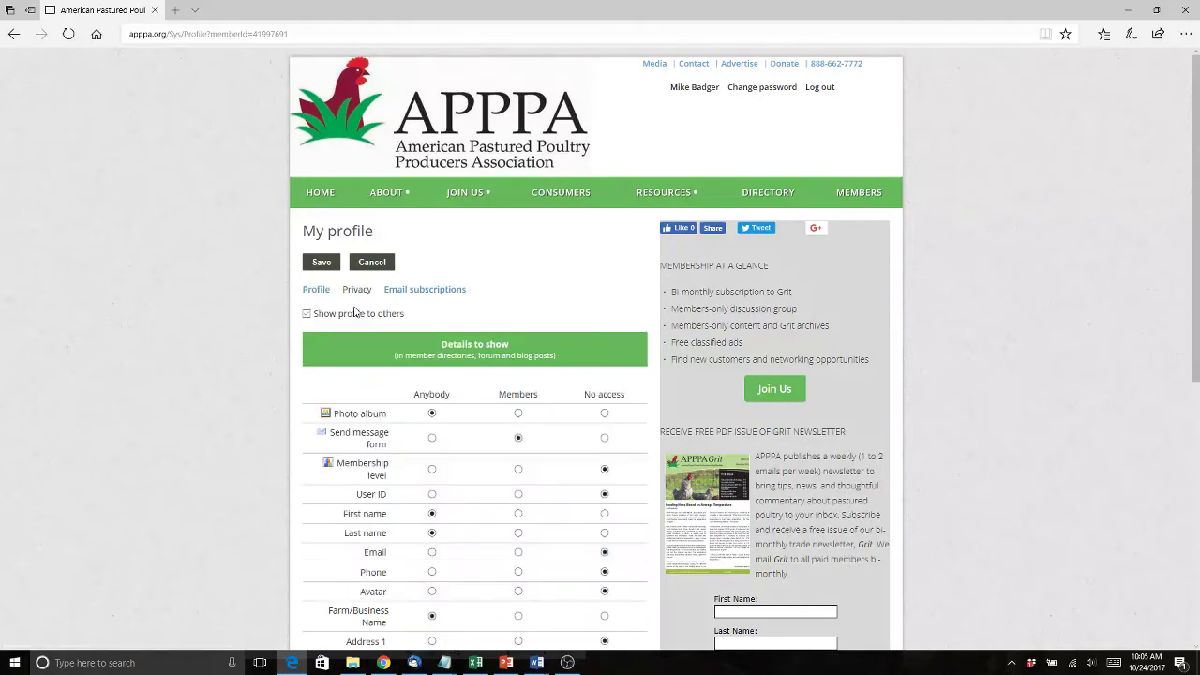
{"action": "left_click", "coordinate": [312, 315]}
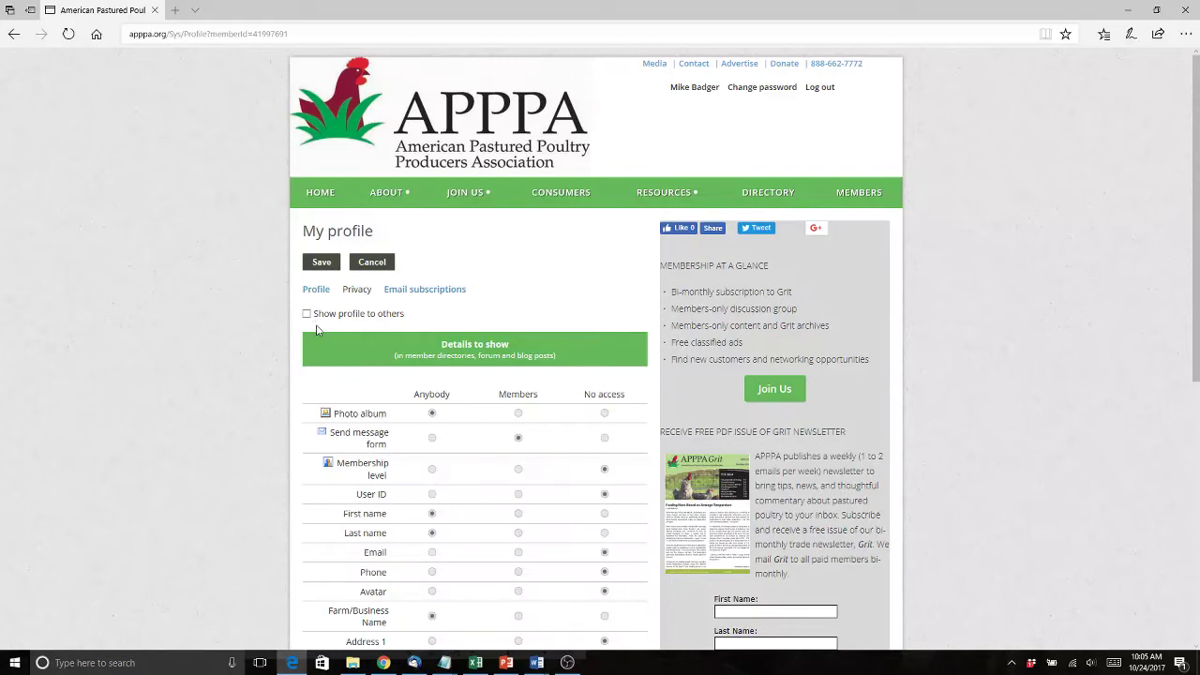
{"action": "left_click", "coordinate": [306, 315]}
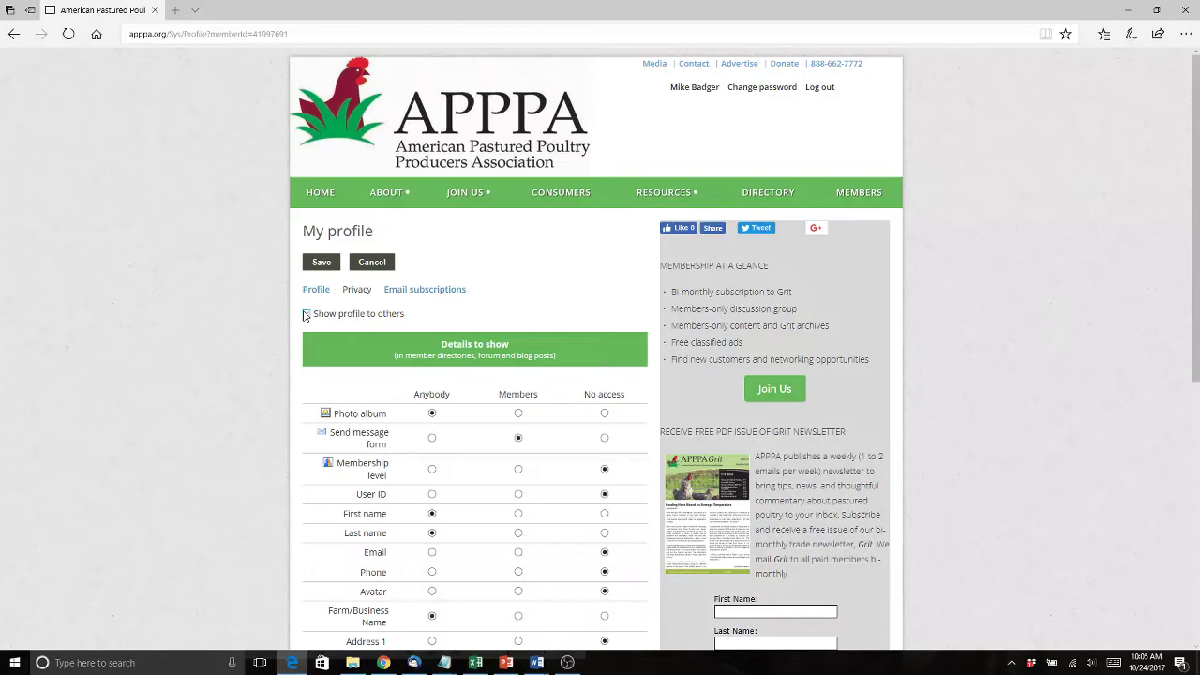
{"action": "left_click", "coordinate": [304, 315]}
Review the access levels under Details to show and make the Email field visible to Members.
{"action": "scroll", "coordinate": [272, 366], "scroll_direction": "down", "scroll_amount": 2}
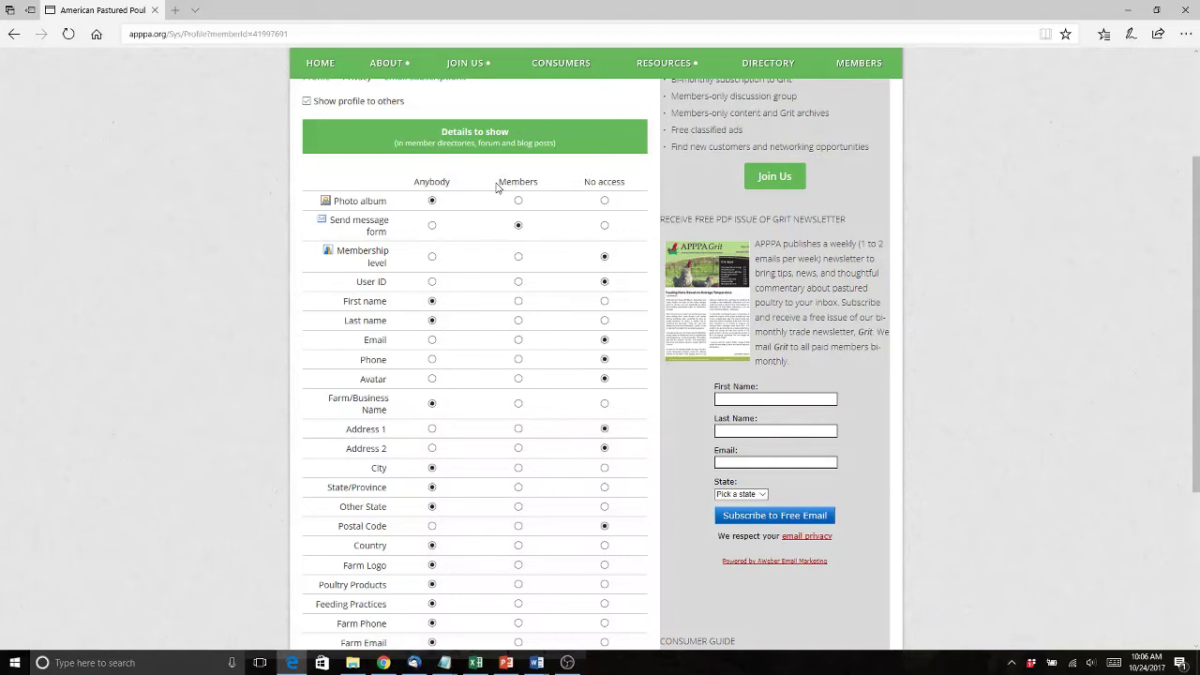
{"action": "scroll", "coordinate": [496, 187], "scroll_direction": "down", "scroll_amount": 1}
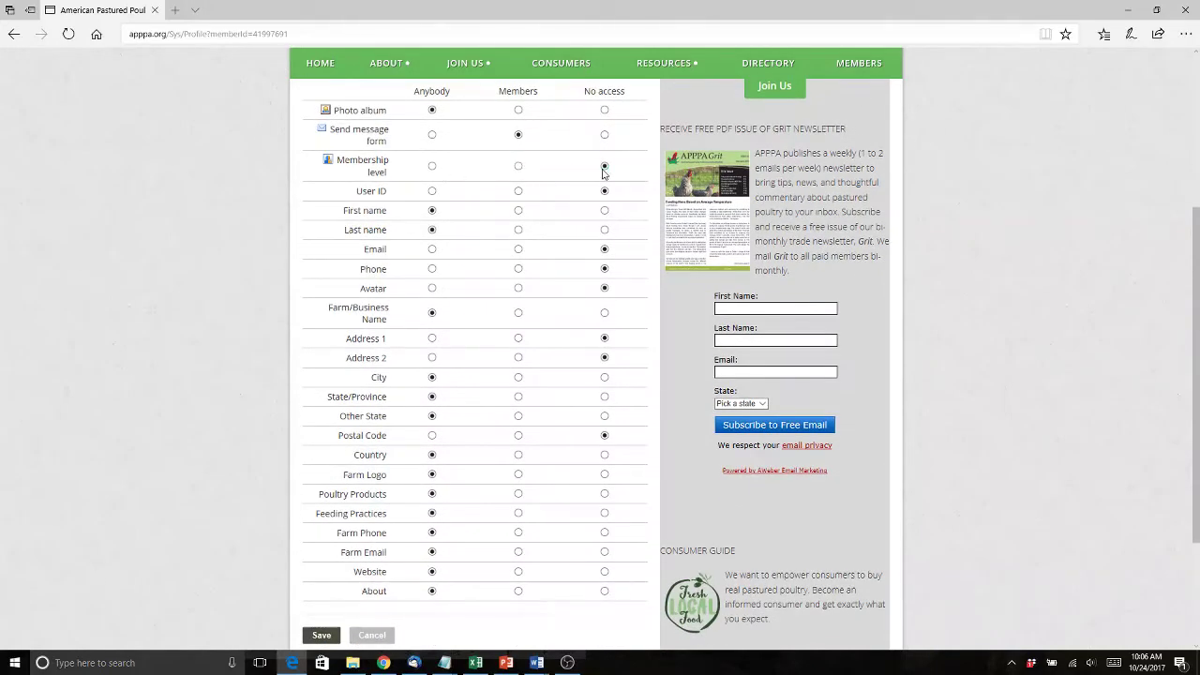
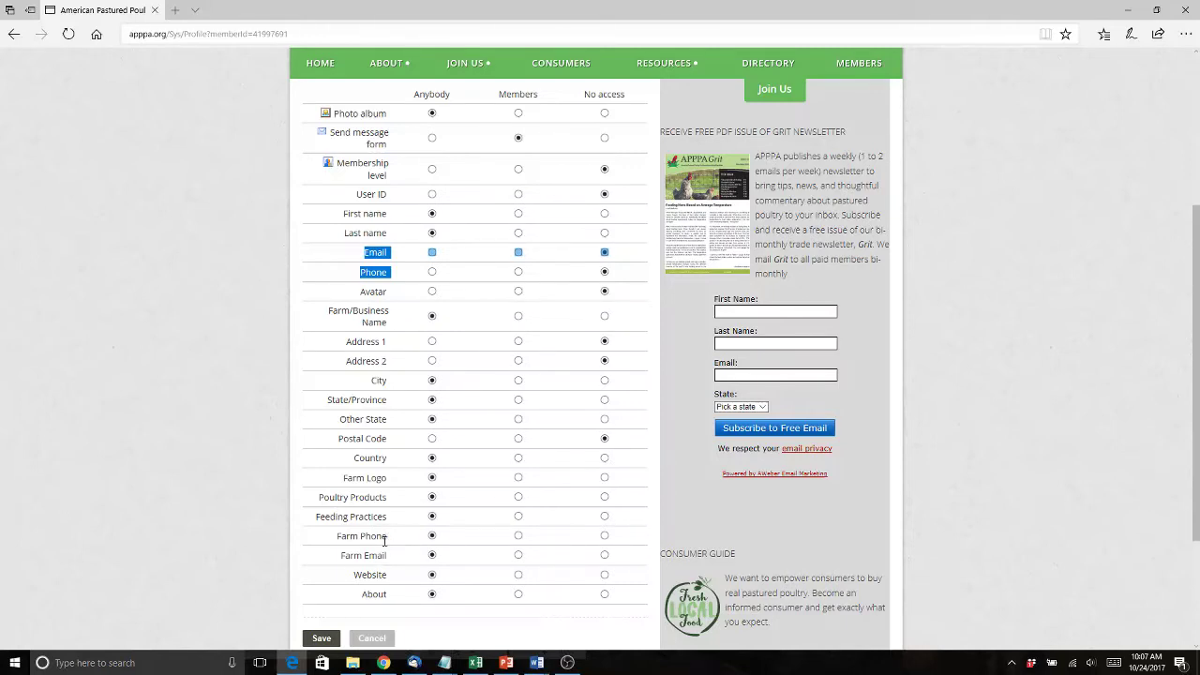
{"action": "left_click", "coordinate": [355, 284]}
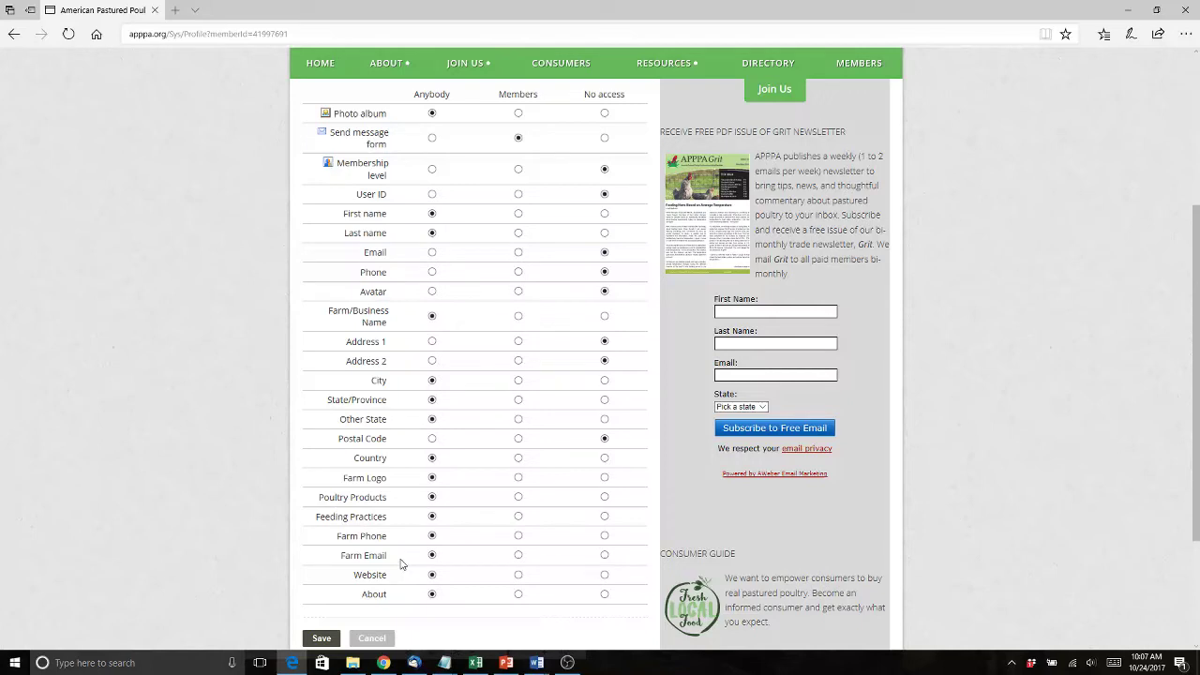
{"action": "left_click_drag", "start_coordinate": [388, 557], "coordinate": [348, 563]}
{"action": "left_click", "coordinate": [518, 253]}
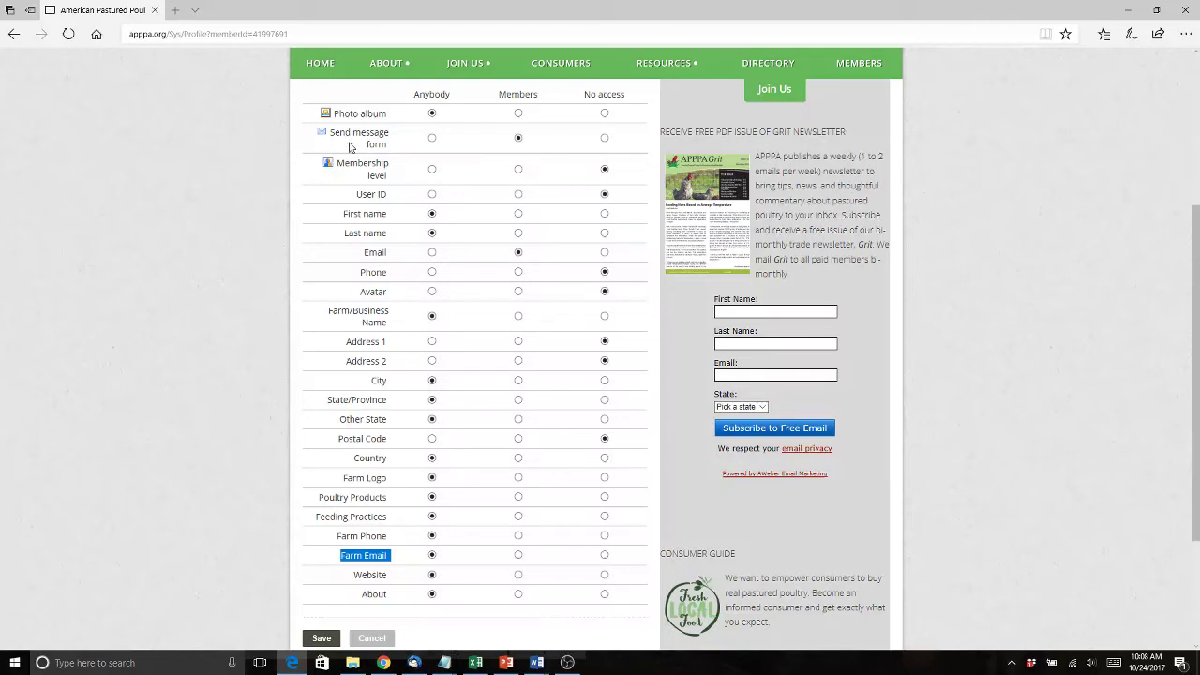
Make the Postal Code field visible to Anybody in the profile's privacy details.
{"action": "left_click_drag", "start_coordinate": [331, 133], "coordinate": [382, 152]}
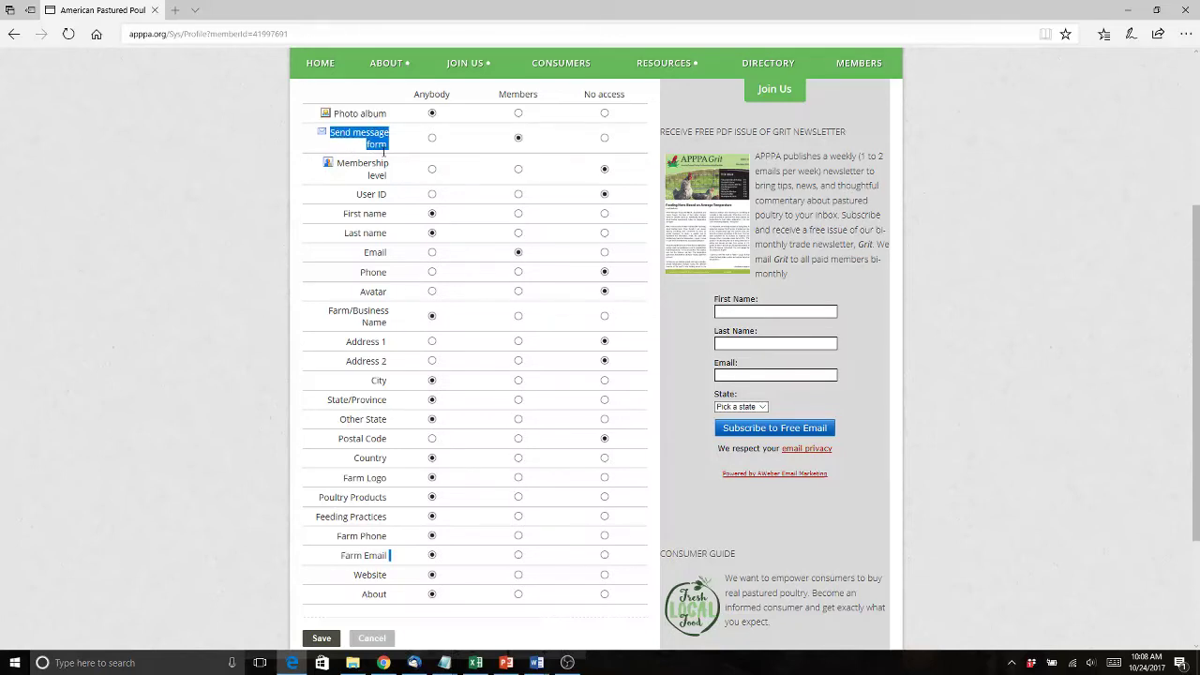
{"action": "left_click", "coordinate": [387, 151]}
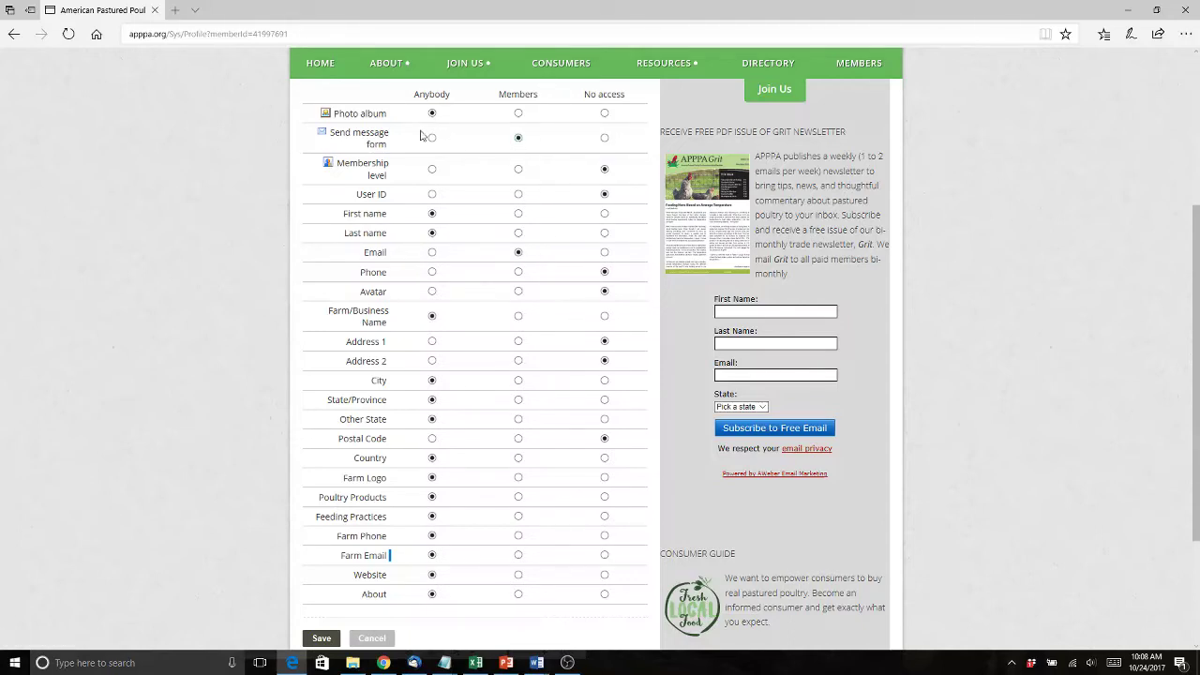
{"action": "double_click", "coordinate": [391, 251]}
{"action": "left_click", "coordinate": [432, 439]}
{"action": "scroll", "coordinate": [426, 525], "scroll_direction": "down", "scroll_amount": 2}
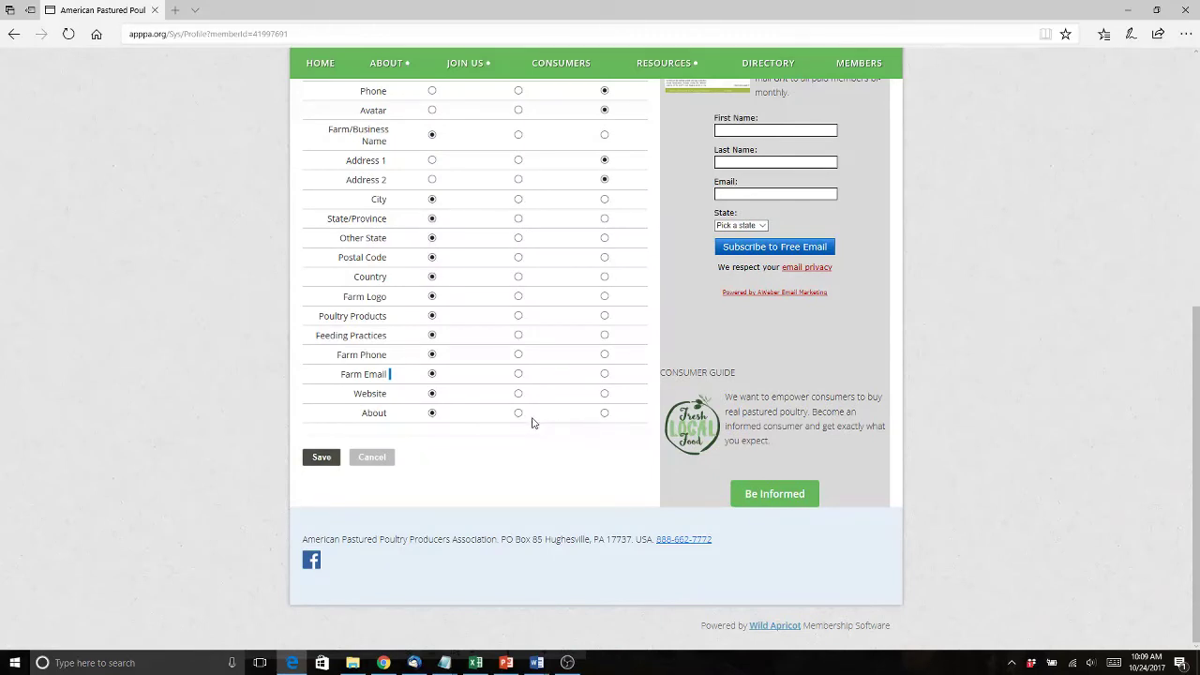
Set the About field to No access in the profile's privacy details and save the settings.
{"action": "left_click", "coordinate": [603, 413]}
{"action": "left_click", "coordinate": [339, 458]}
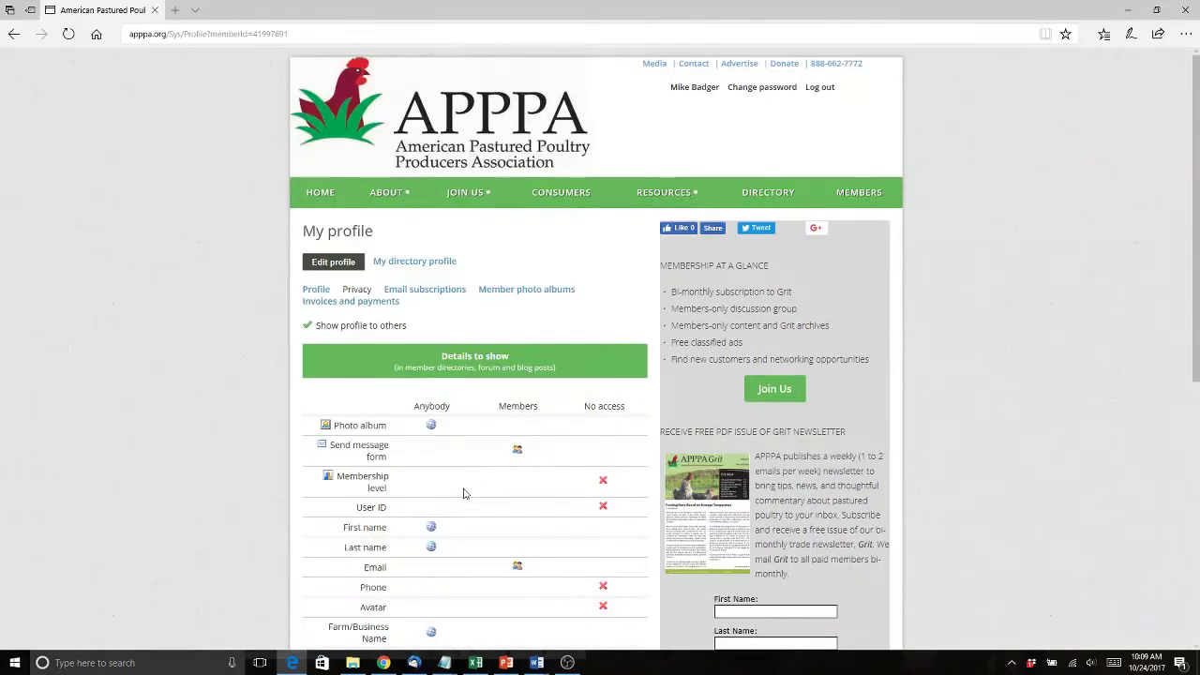
Open the member's directory profile and check which details it displays, including the postal code and the About field.
{"action": "left_click", "coordinate": [423, 268]}
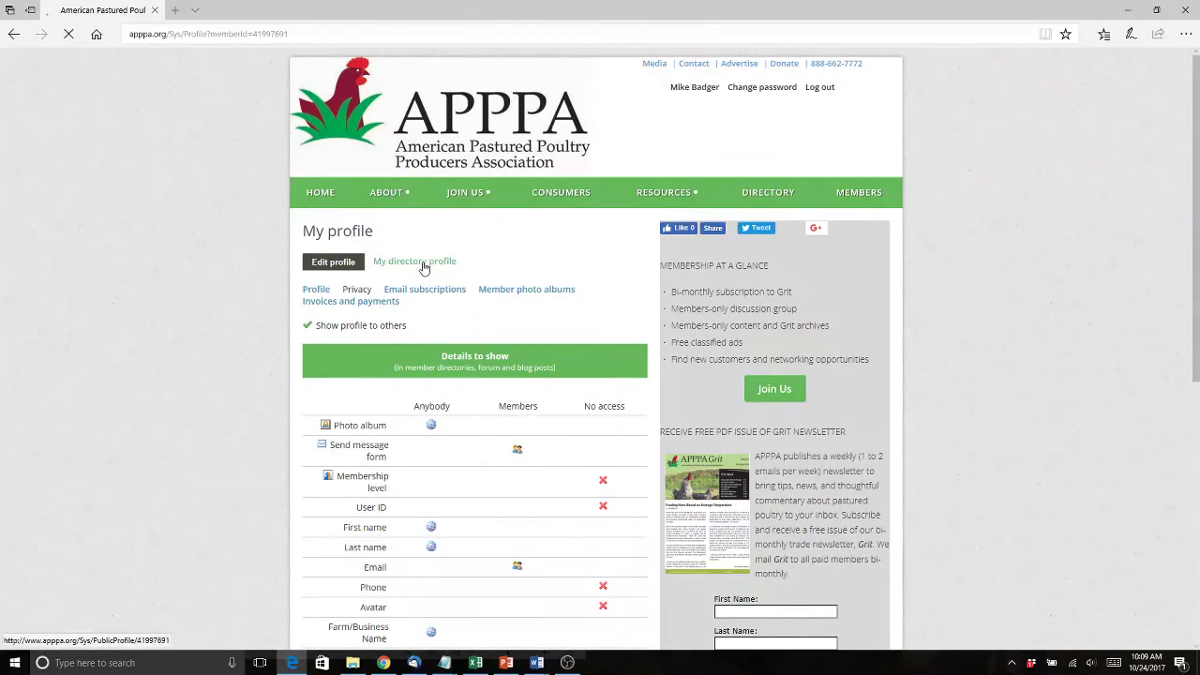
{"action": "scroll", "coordinate": [481, 325], "scroll_direction": "down", "scroll_amount": 3}
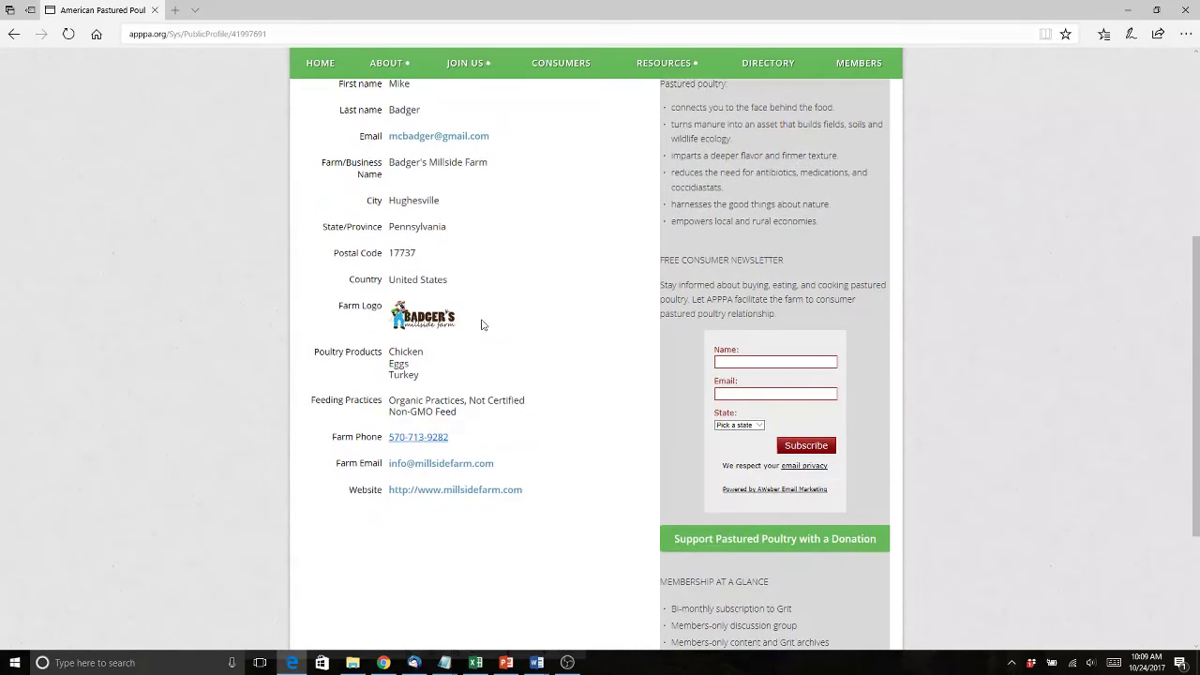
{"action": "left_click_drag", "start_coordinate": [400, 252], "coordinate": [410, 250]}
{"action": "scroll", "coordinate": [533, 528], "scroll_direction": "up", "scroll_amount": 1}
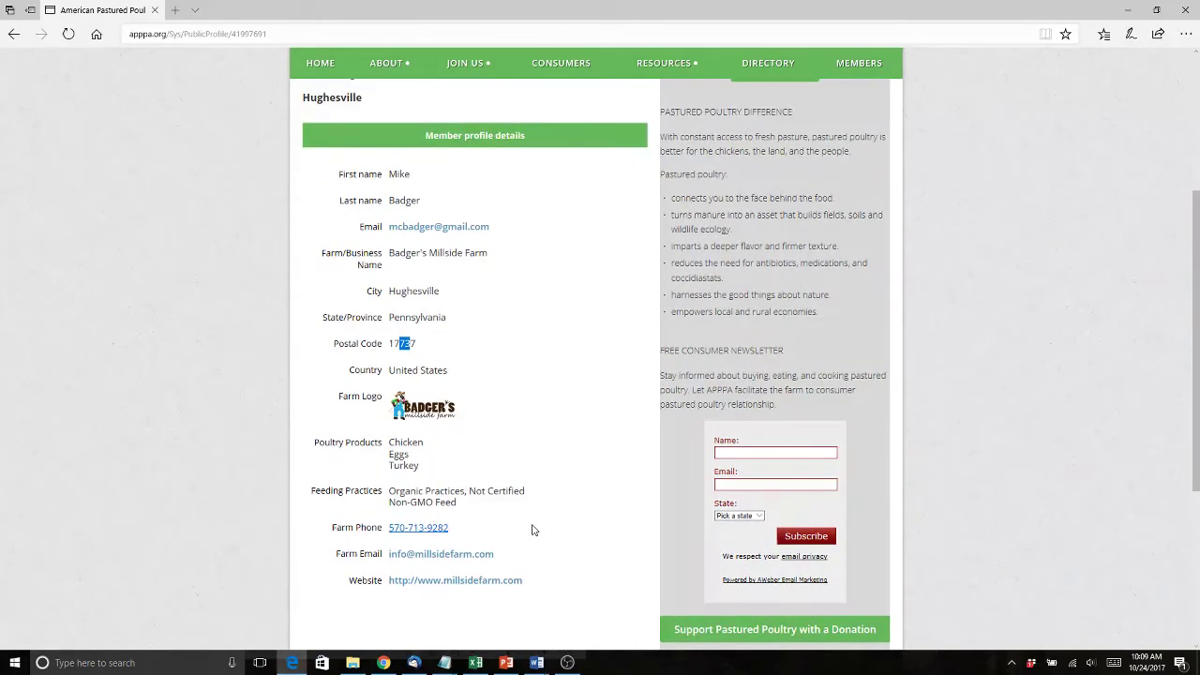
{"action": "scroll", "coordinate": [532, 530], "scroll_direction": "up", "scroll_amount": 3}
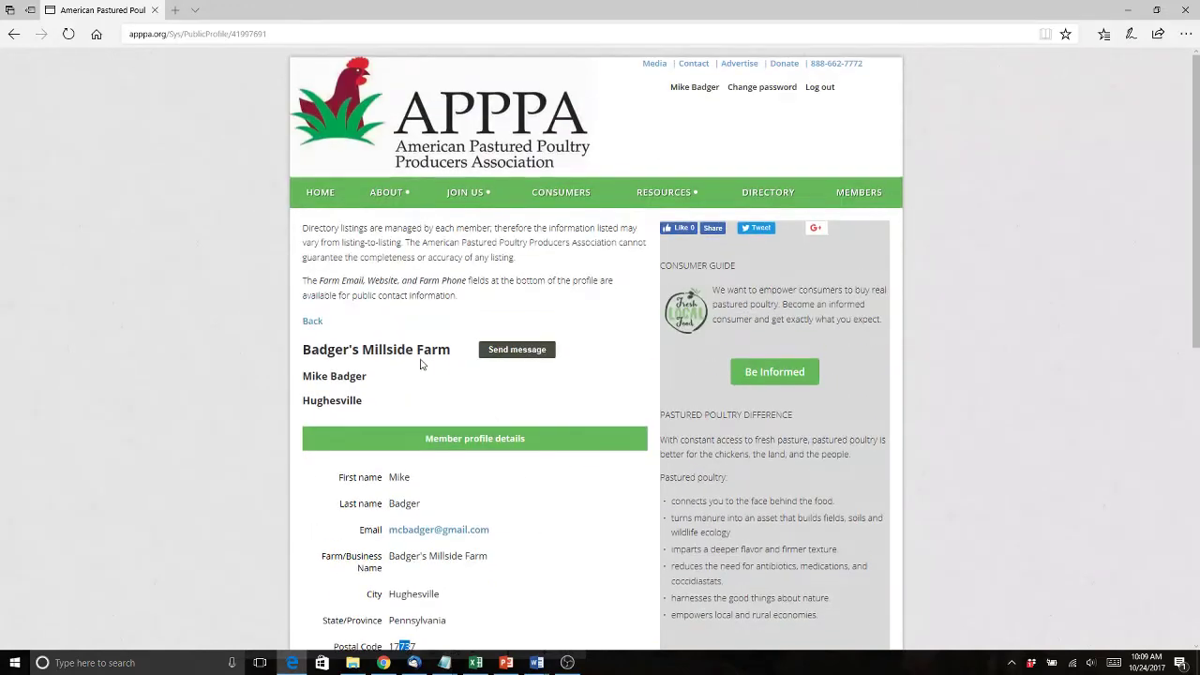
Return from the directory listing to the member profile, reload the page and look through the membership details.
{"action": "left_click", "coordinate": [313, 322]}
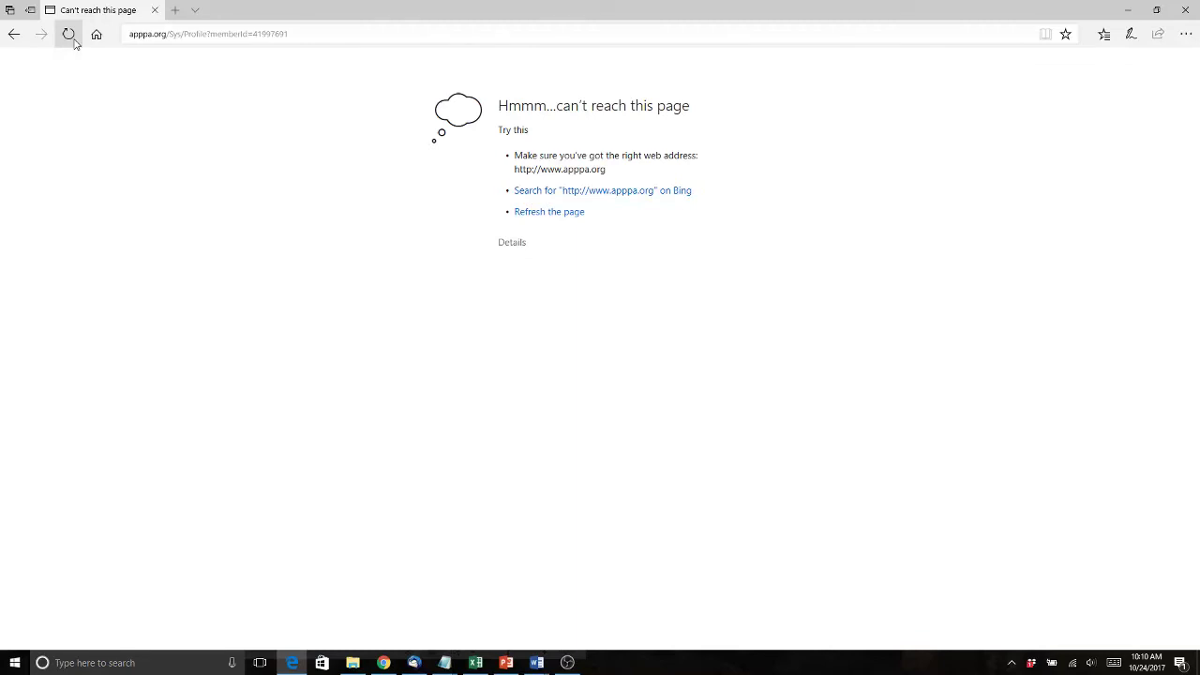
{"action": "left_click", "coordinate": [70, 36]}
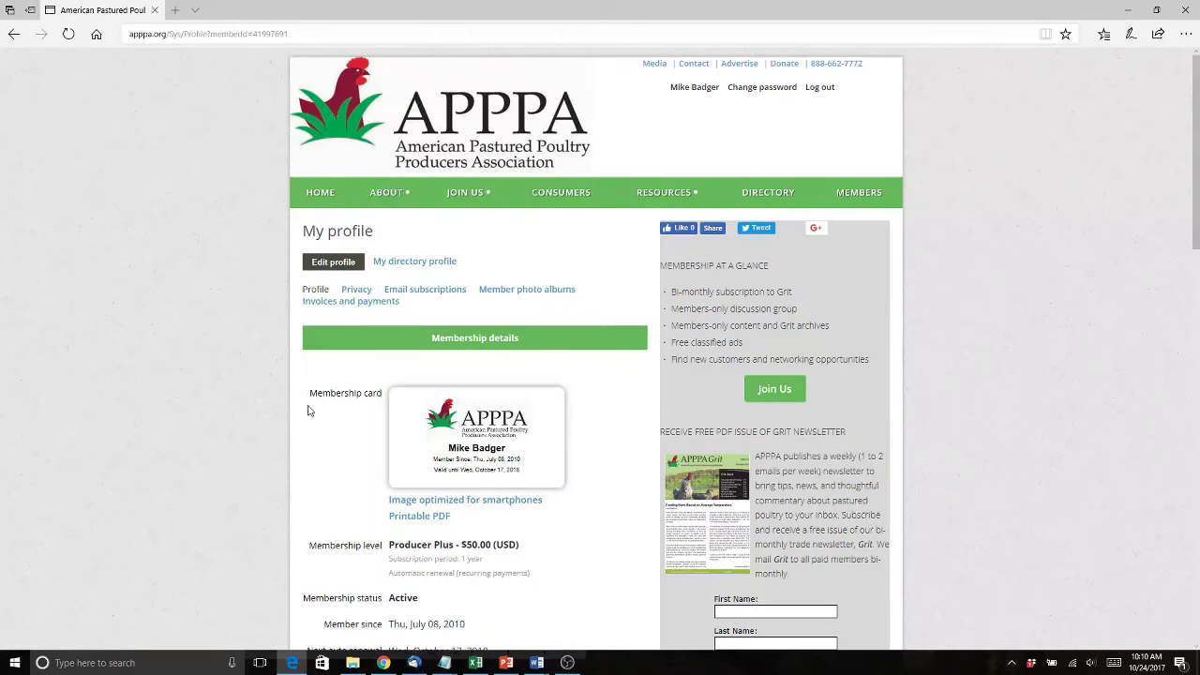
{"action": "scroll", "coordinate": [307, 410], "scroll_direction": "down", "scroll_amount": 2}
{"action": "scroll", "coordinate": [307, 409], "scroll_direction": "down", "scroll_amount": 2}
{"action": "scroll", "coordinate": [377, 278], "scroll_direction": "up", "scroll_amount": 4}
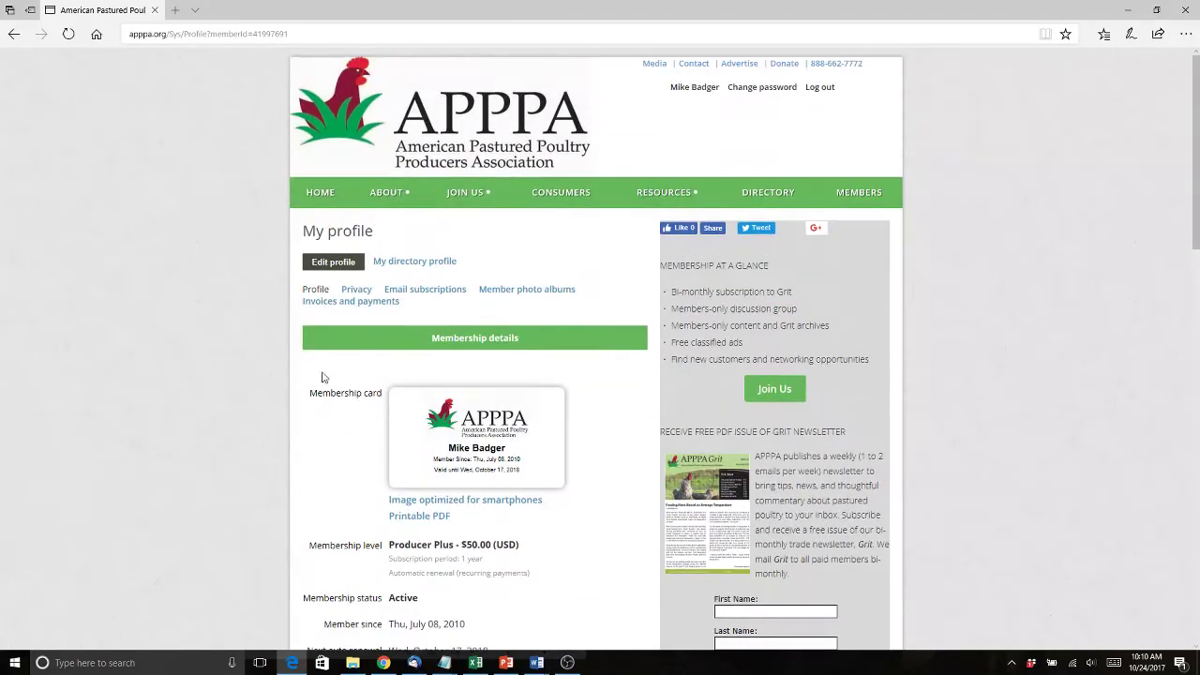
Reopen the profile for editing and set the Postal Code field to No access in its privacy settings.
{"action": "left_click", "coordinate": [333, 263]}
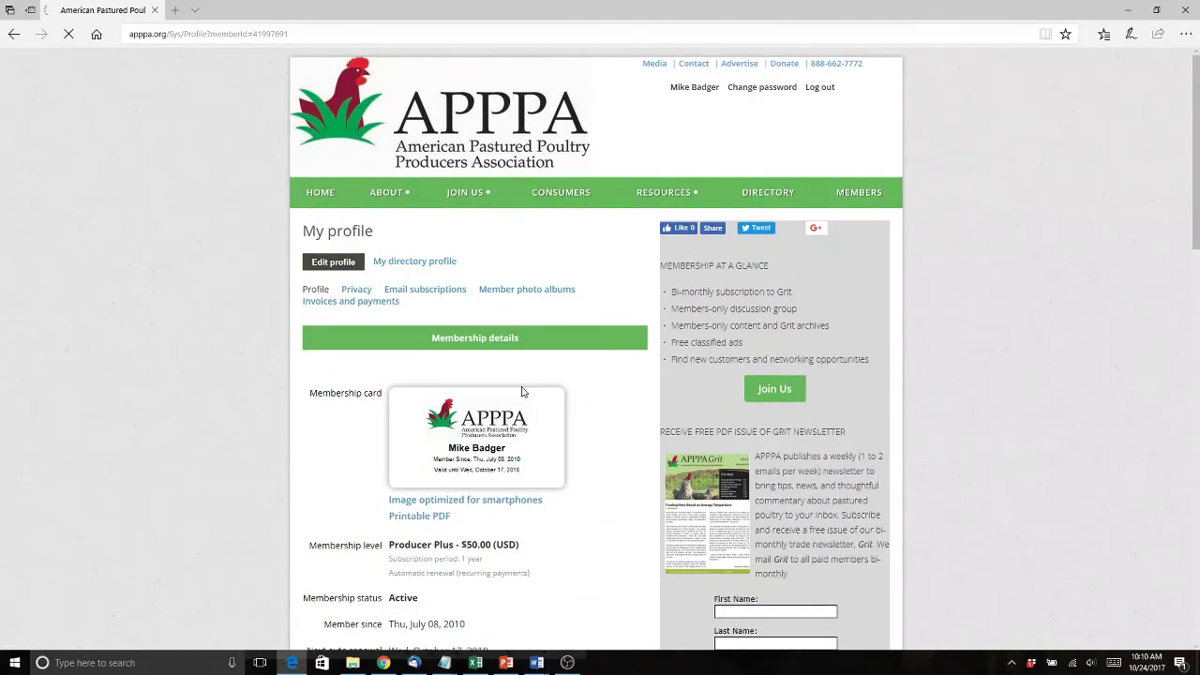
{"action": "scroll", "coordinate": [546, 458], "scroll_direction": "down", "scroll_amount": 4}
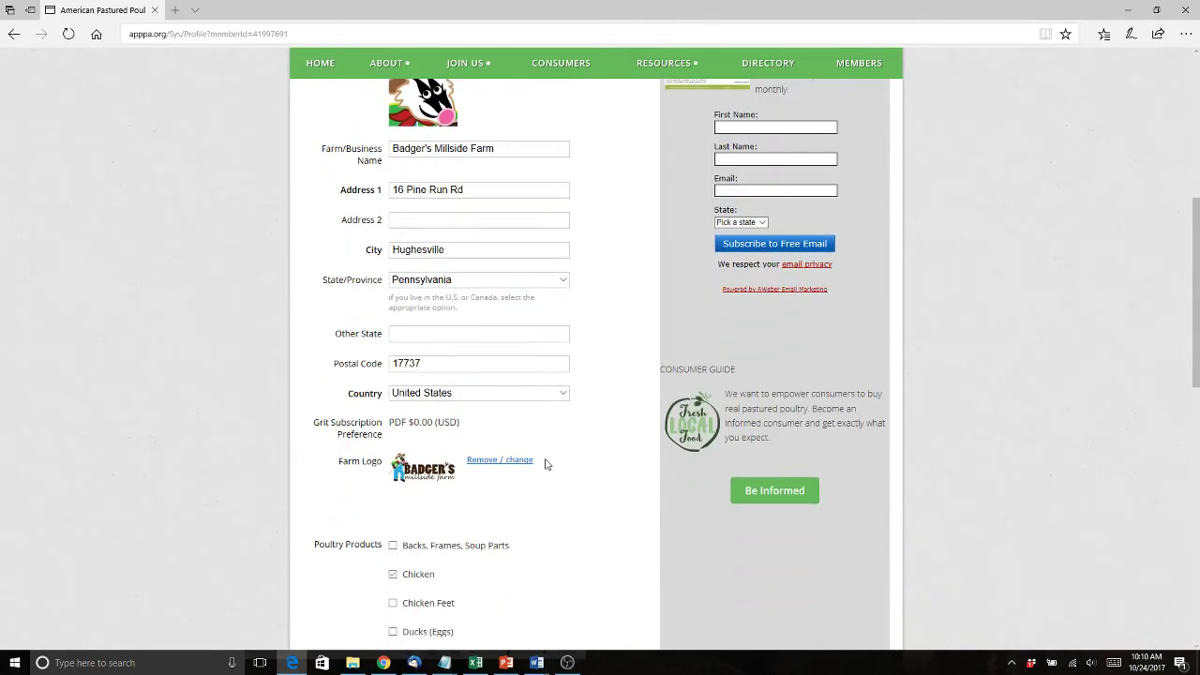
{"action": "scroll", "coordinate": [449, 393], "scroll_direction": "up", "scroll_amount": 4}
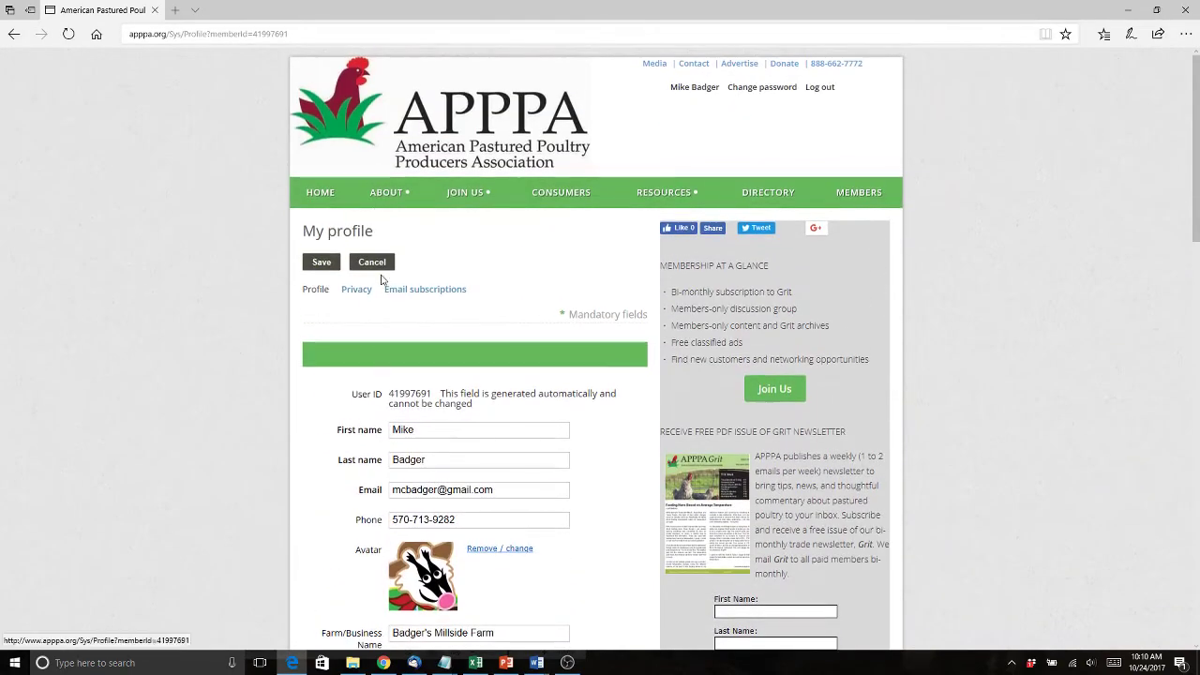
{"action": "left_click", "coordinate": [356, 289]}
{"action": "scroll", "coordinate": [474, 453], "scroll_direction": "down", "scroll_amount": 3}
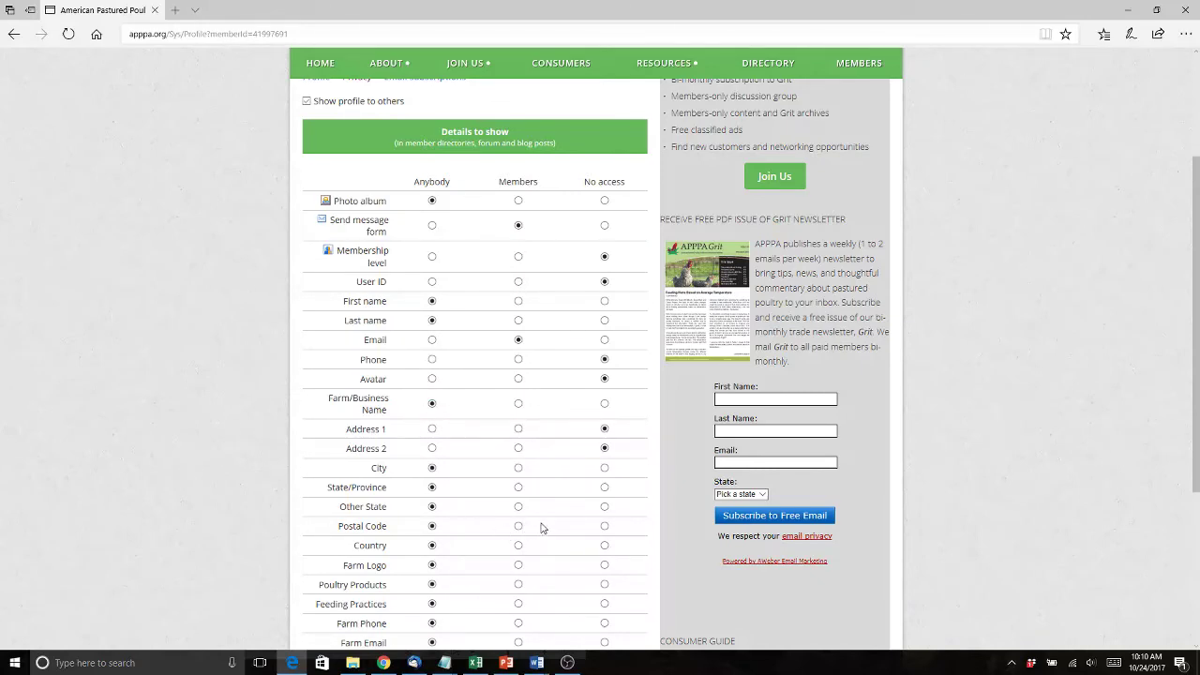
{"action": "left_click", "coordinate": [604, 526]}
Make the About field visible to Anybody and save the privacy settings.
{"action": "scroll", "coordinate": [534, 534], "scroll_direction": "down", "scroll_amount": 2}
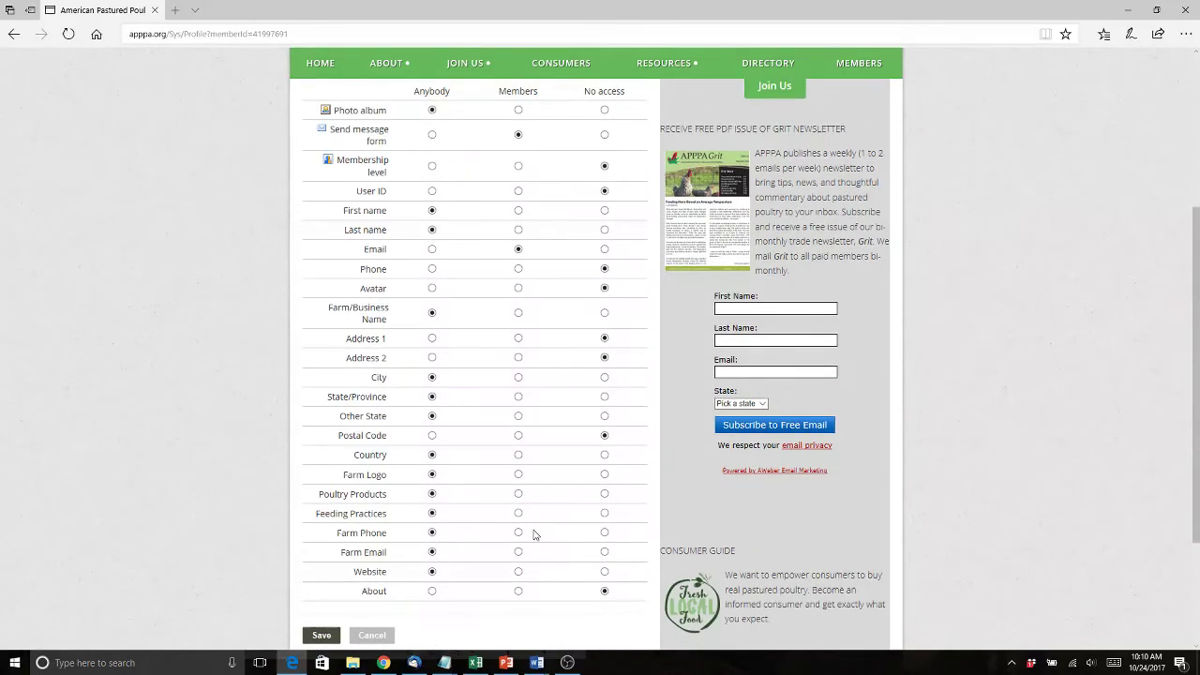
{"action": "scroll", "coordinate": [485, 506], "scroll_direction": "down", "scroll_amount": 2}
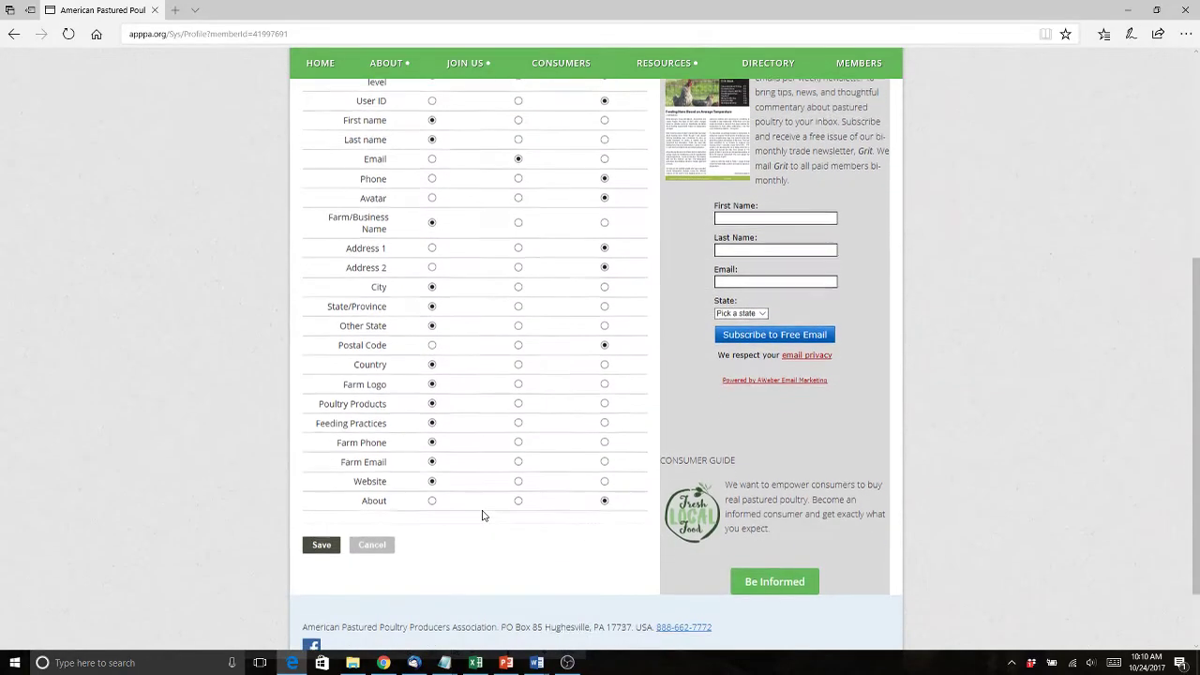
{"action": "left_click", "coordinate": [432, 499]}
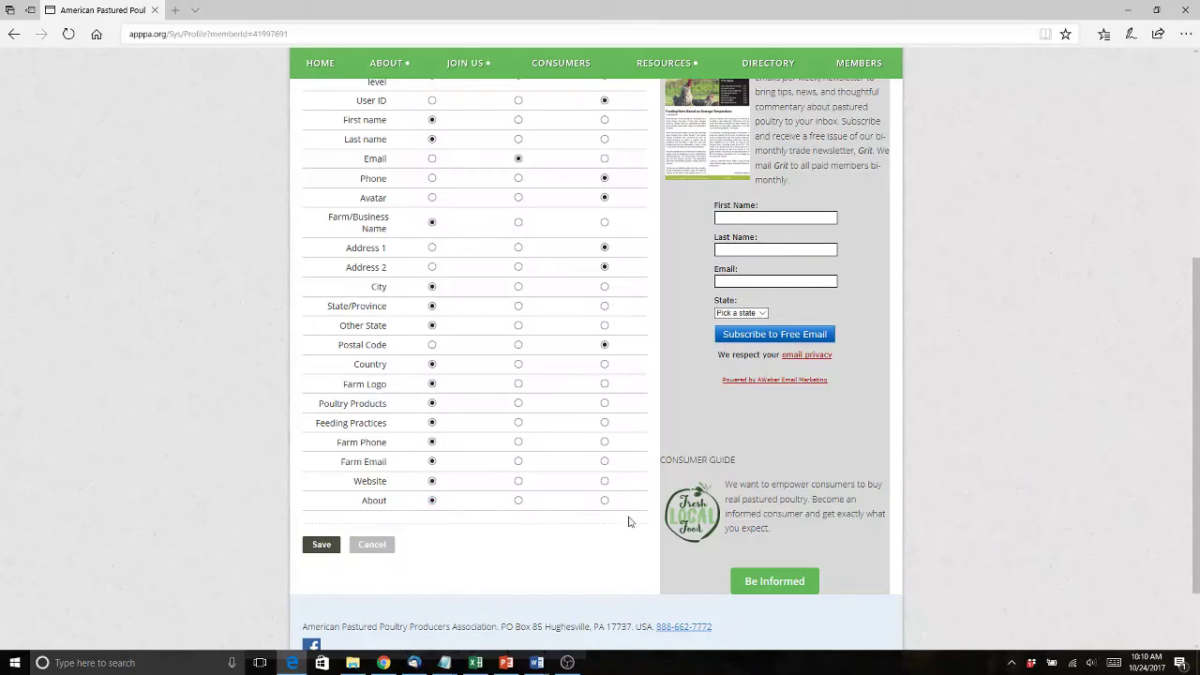
{"action": "left_click", "coordinate": [321, 545]}
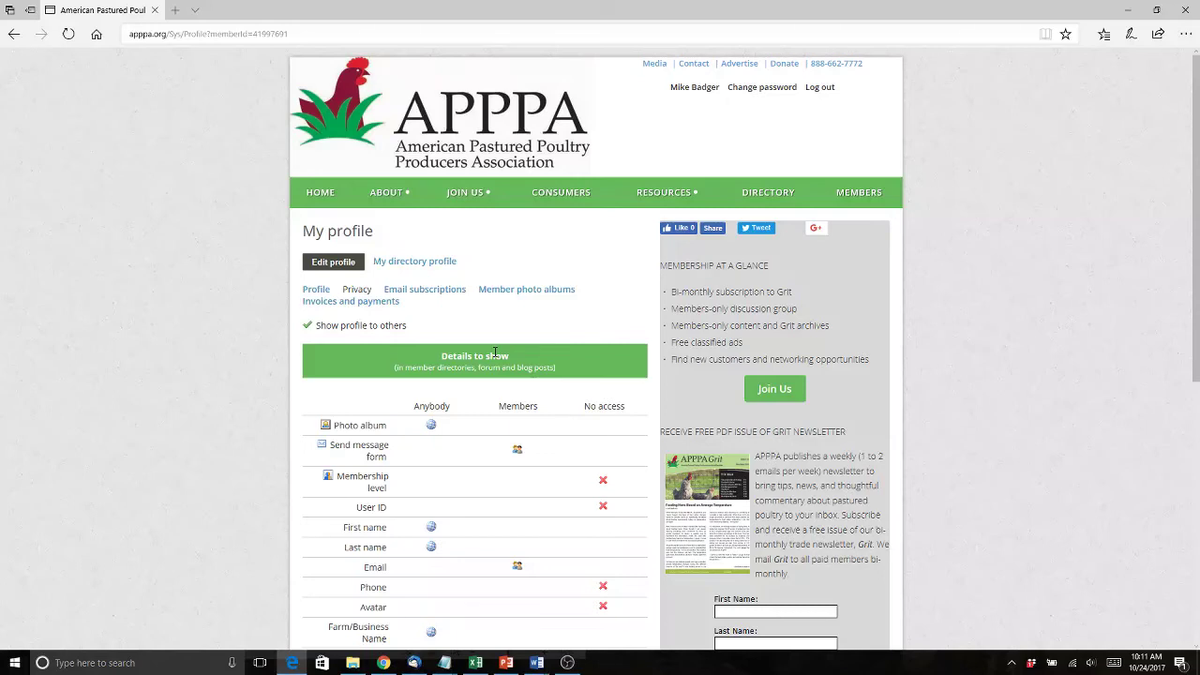
Create a member photo album titled "Chickens" in the profile.
{"action": "mouse_move", "coordinate": [444, 207]}
{"action": "left_click", "coordinate": [497, 298]}
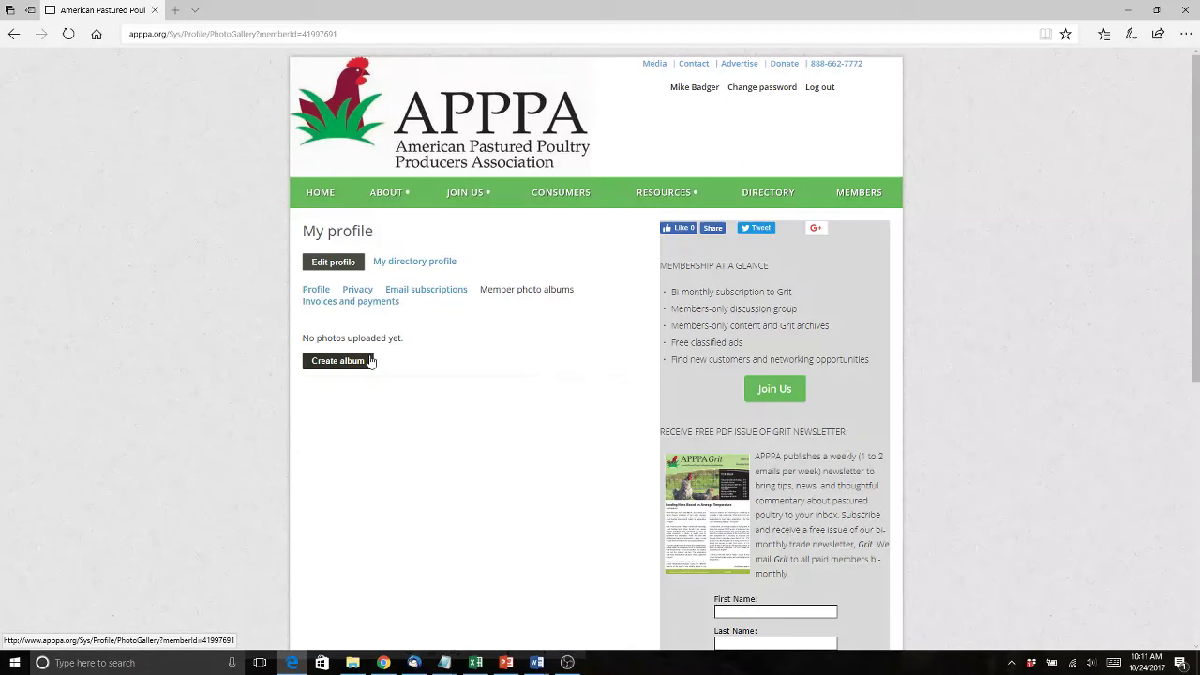
{"action": "left_click", "coordinate": [343, 369]}
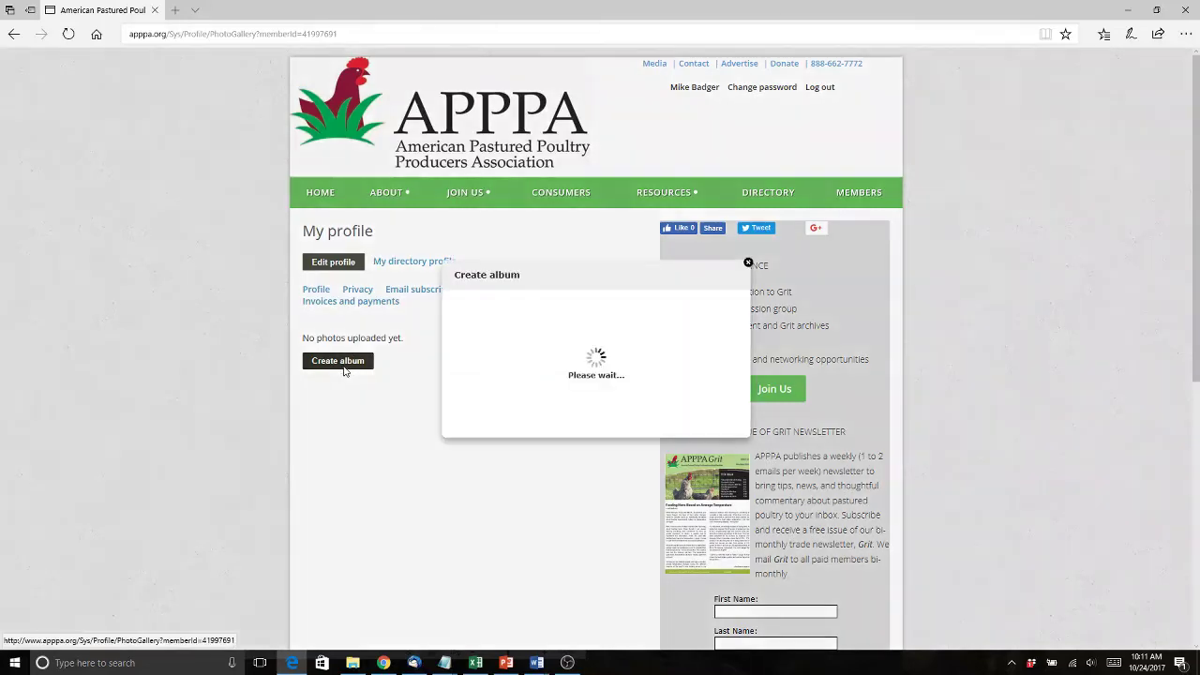
{"action": "left_click", "coordinate": [525, 317]}
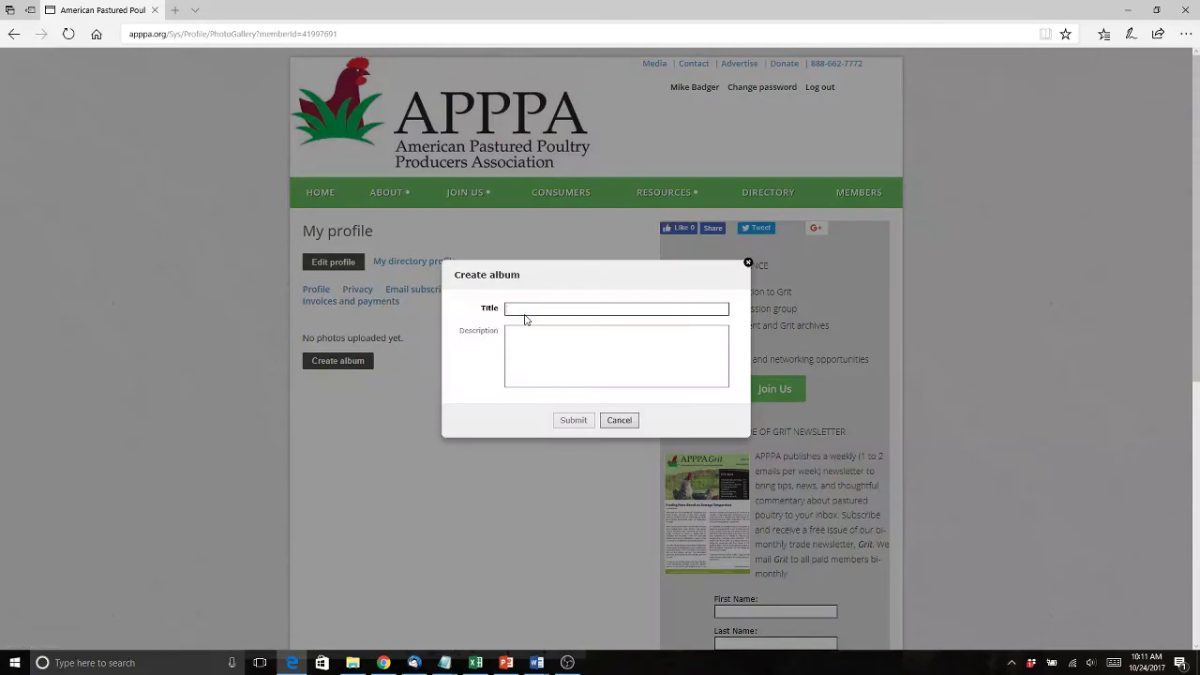
{"action": "type", "text": "Chickens"}
{"action": "left_click", "coordinate": [570, 421]}
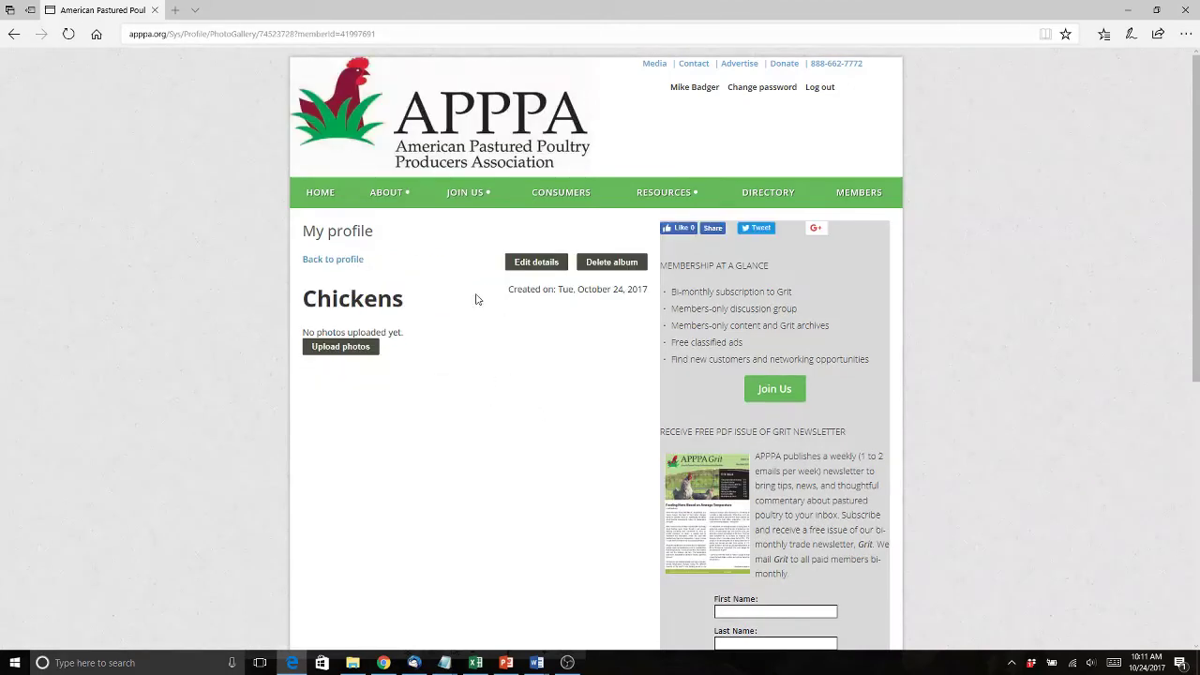
Start a photo upload to the Chickens album and choose the head shot with chicken image from the Desktop as the first file.
{"action": "left_click", "coordinate": [332, 347]}
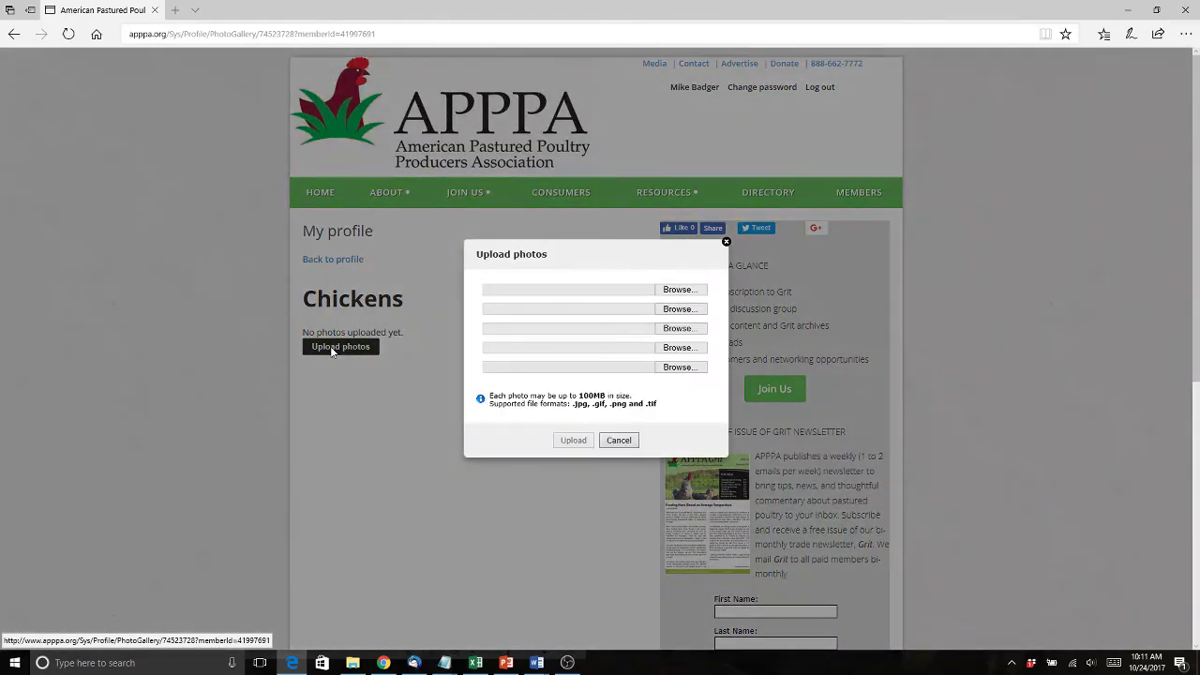
{"action": "left_click", "coordinate": [679, 290]}
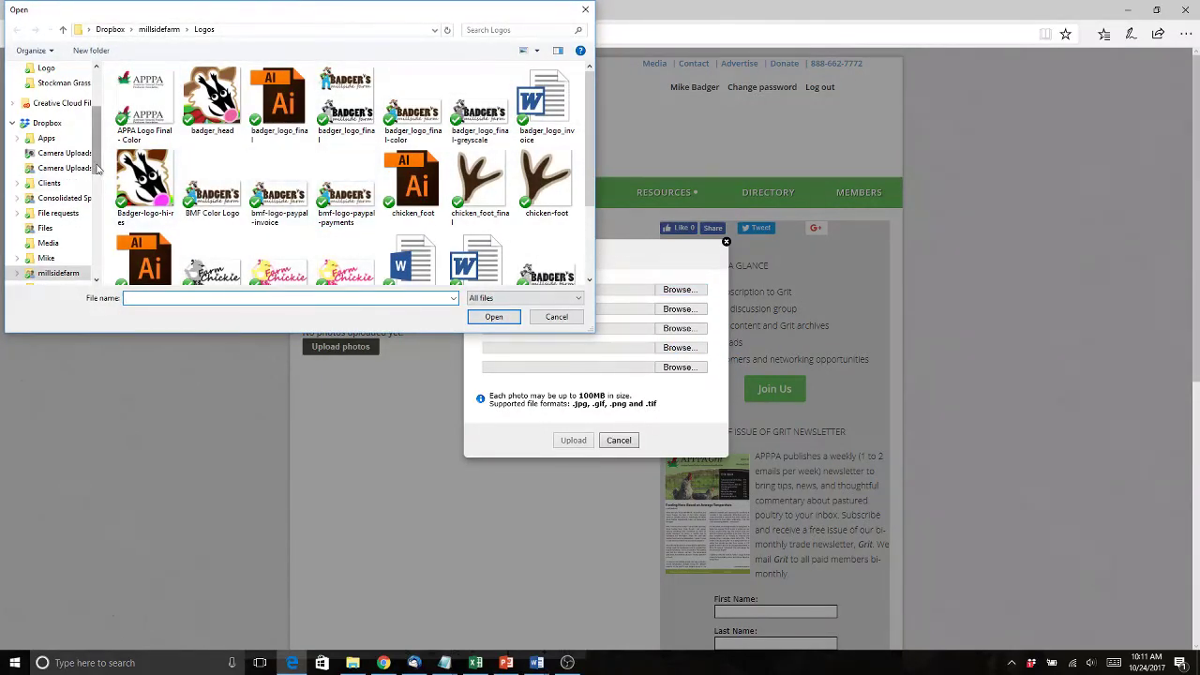
{"action": "scroll", "coordinate": [97, 167], "scroll_direction": "up", "scroll_amount": 5}
{"action": "left_click", "coordinate": [50, 93]}
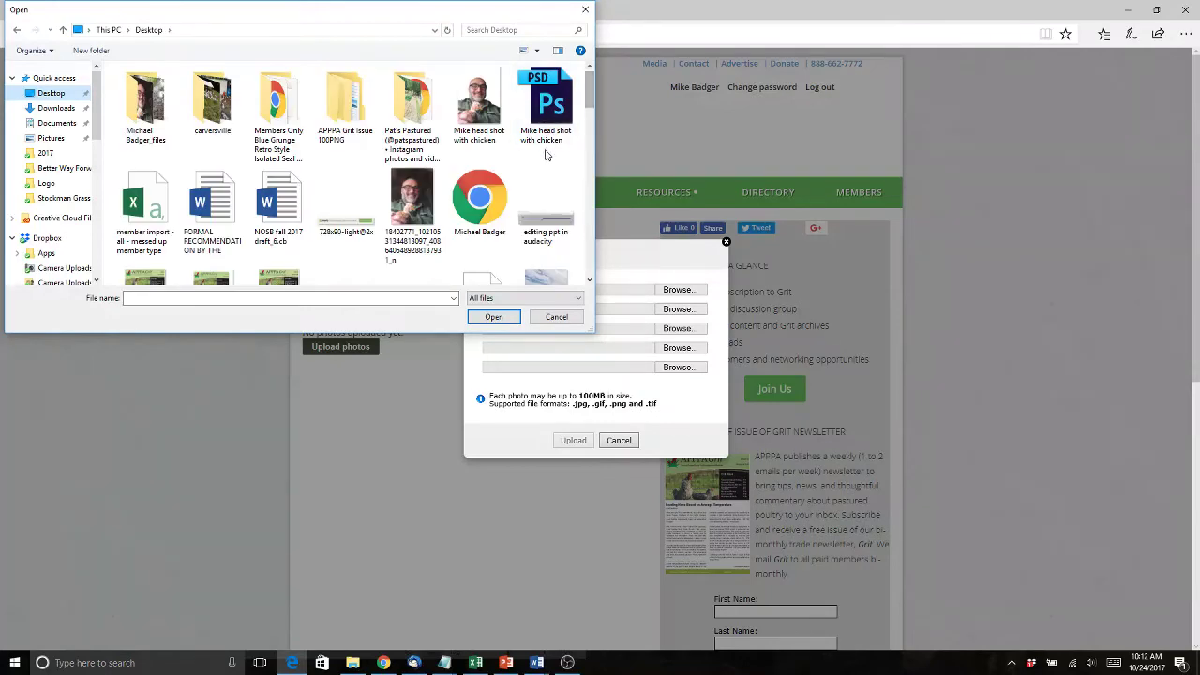
{"action": "left_click", "coordinate": [492, 133]}
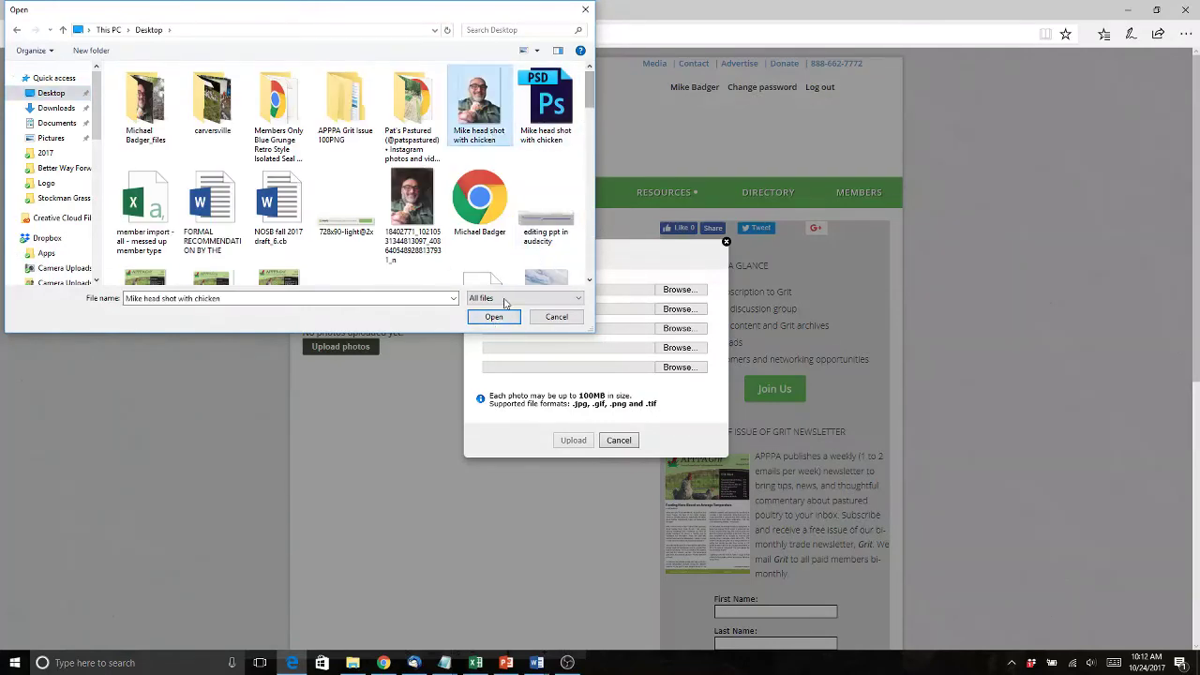
{"action": "left_click", "coordinate": [504, 319]}
Choose the "naked necks on pasture" image from the Desktop as the second photo to upload.
{"action": "left_click", "coordinate": [679, 309]}
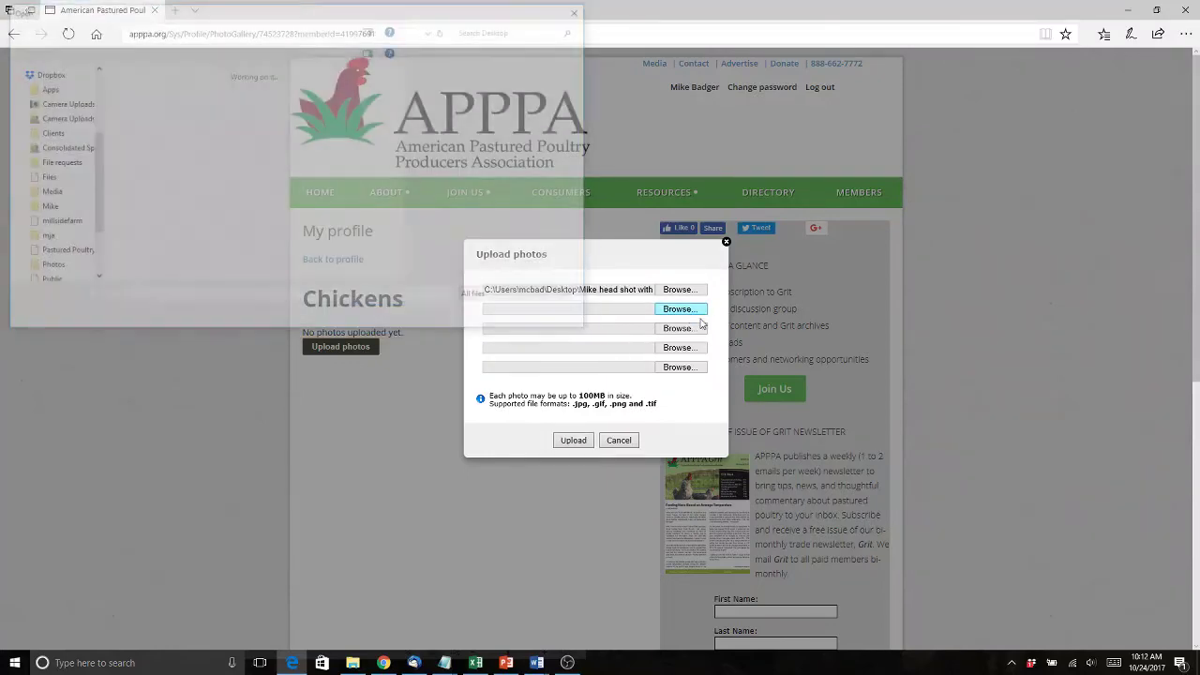
{"action": "left_click_drag", "start_coordinate": [588, 89], "coordinate": [600, 211]}
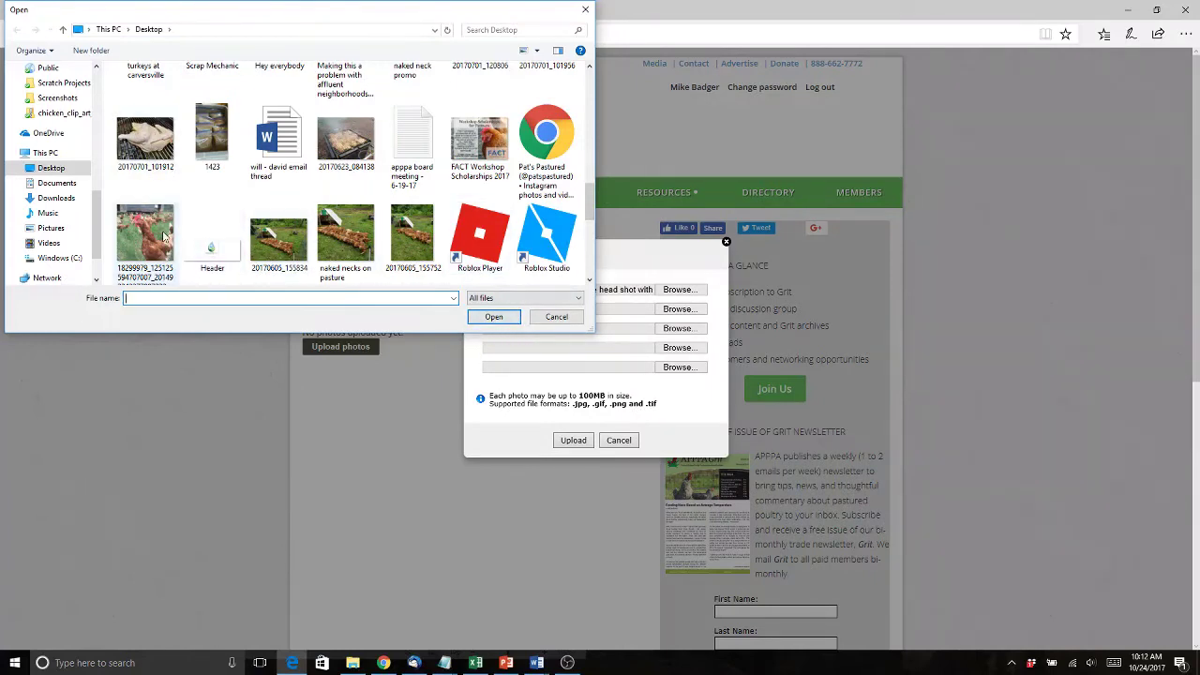
{"action": "left_click", "coordinate": [354, 255]}
{"action": "left_click", "coordinate": [497, 320]}
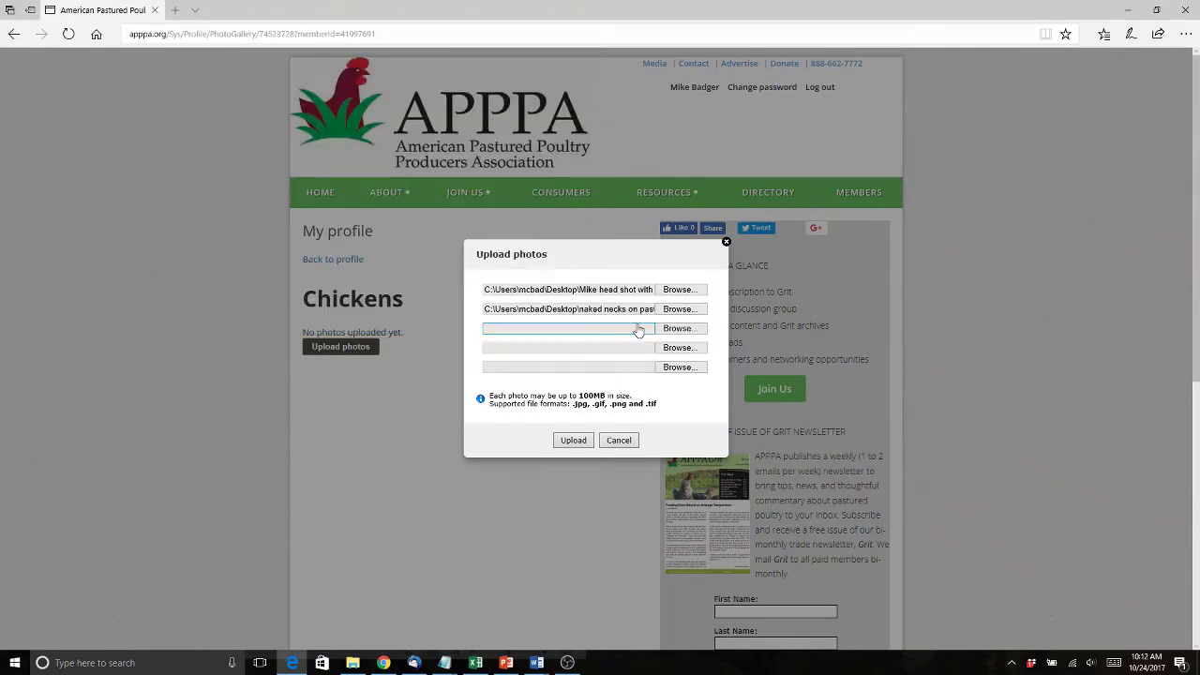
Choose the image 20170701_120806 from the Desktop as the third photo to upload.
{"action": "left_click", "coordinate": [678, 328]}
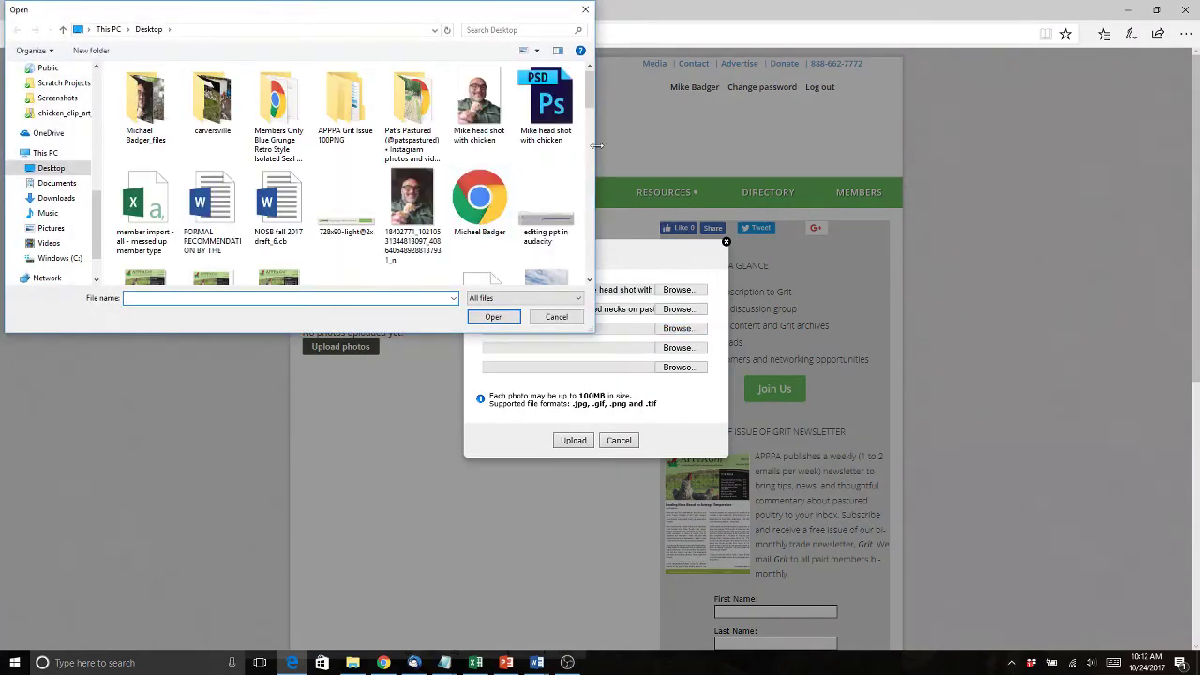
{"action": "left_click_drag", "start_coordinate": [592, 91], "coordinate": [606, 177]}
{"action": "left_click", "coordinate": [490, 129]}
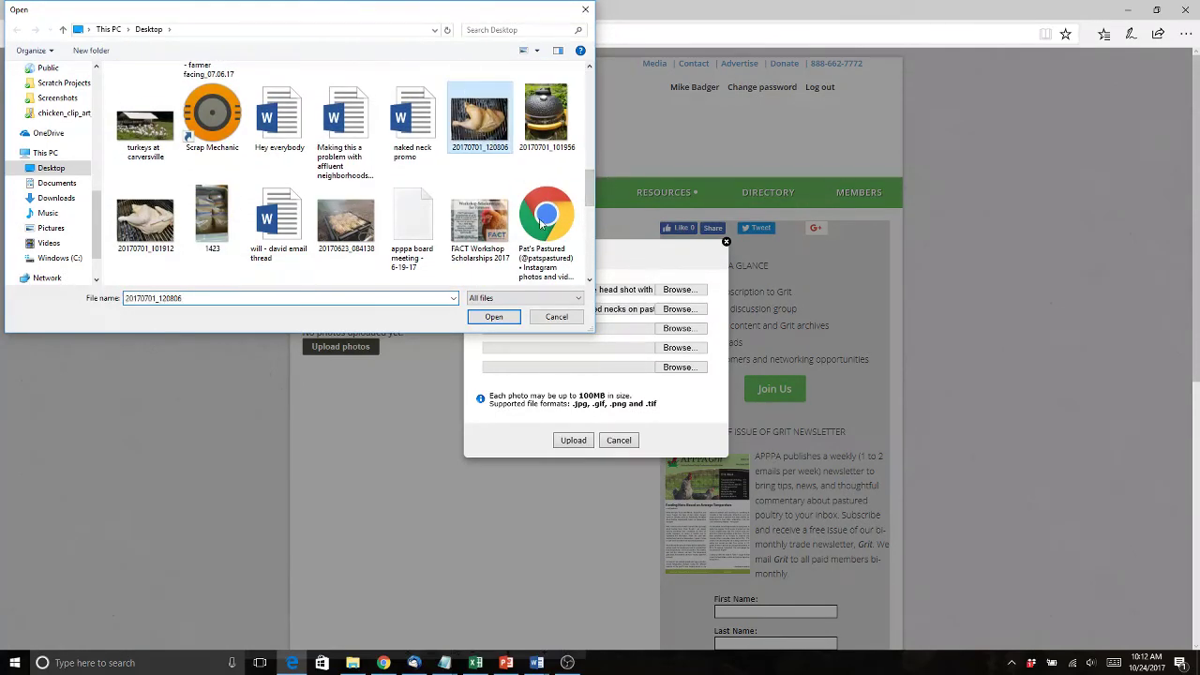
{"action": "left_click", "coordinate": [494, 317]}
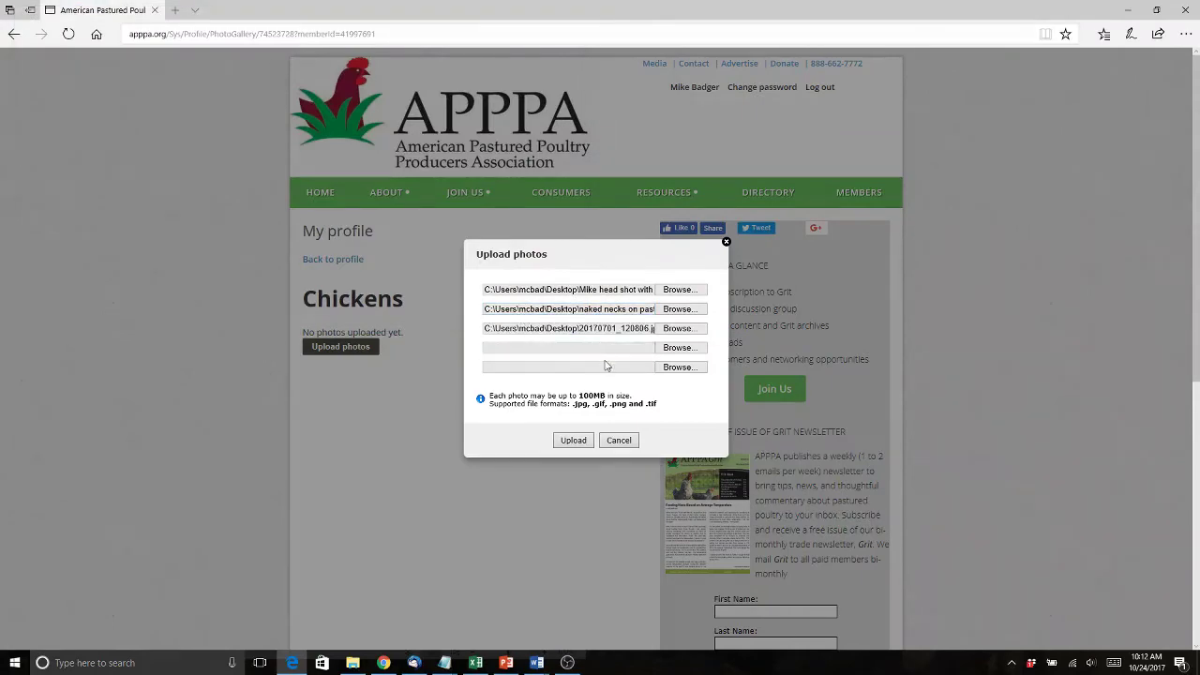
Choose the image 20170623_084138 from the Desktop as the fourth photo and upload the selected photos to the album.
{"action": "left_click", "coordinate": [679, 347]}
{"action": "left_click_drag", "start_coordinate": [592, 94], "coordinate": [604, 208]}
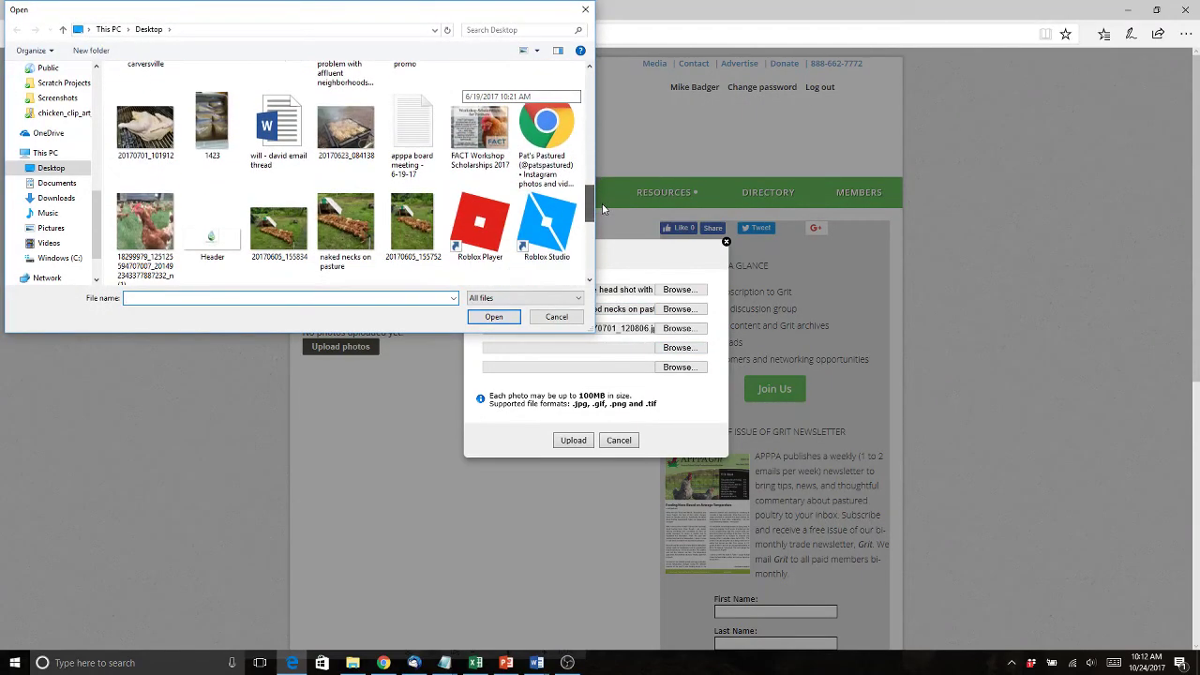
{"action": "left_click", "coordinate": [332, 131]}
{"action": "left_click", "coordinate": [487, 319]}
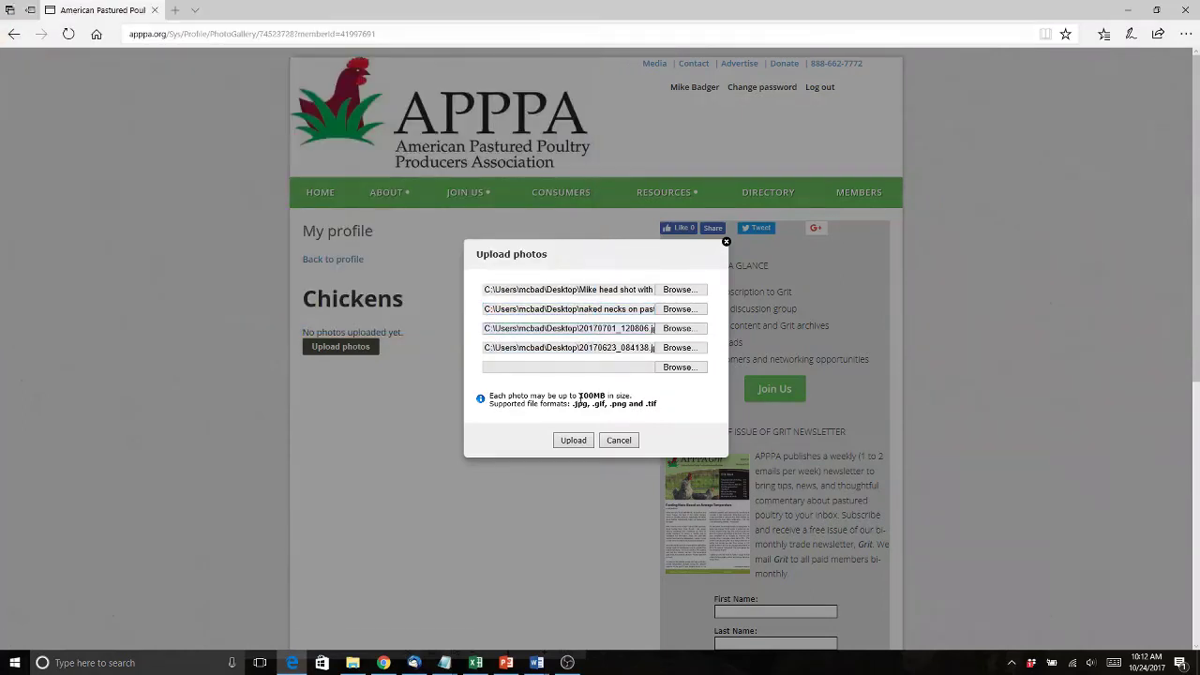
{"action": "left_click", "coordinate": [573, 440]}
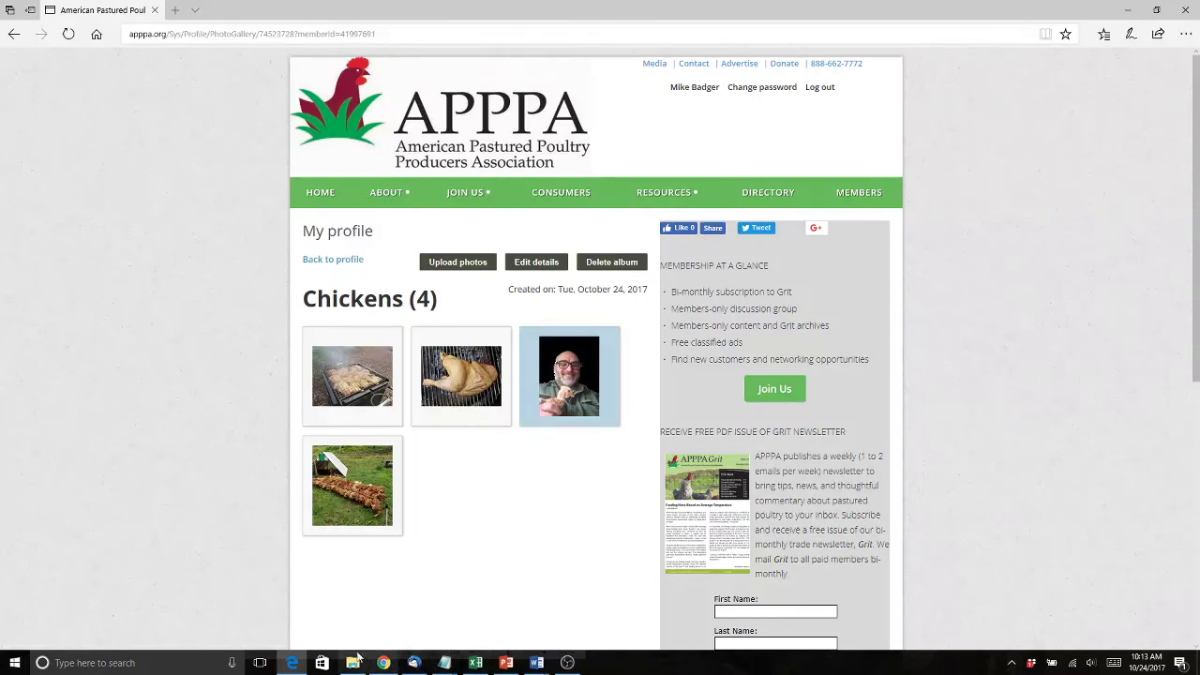
Log out of the member account on the APPPA site.
{"action": "left_click", "coordinate": [293, 662]}
{"action": "left_click", "coordinate": [292, 663]}
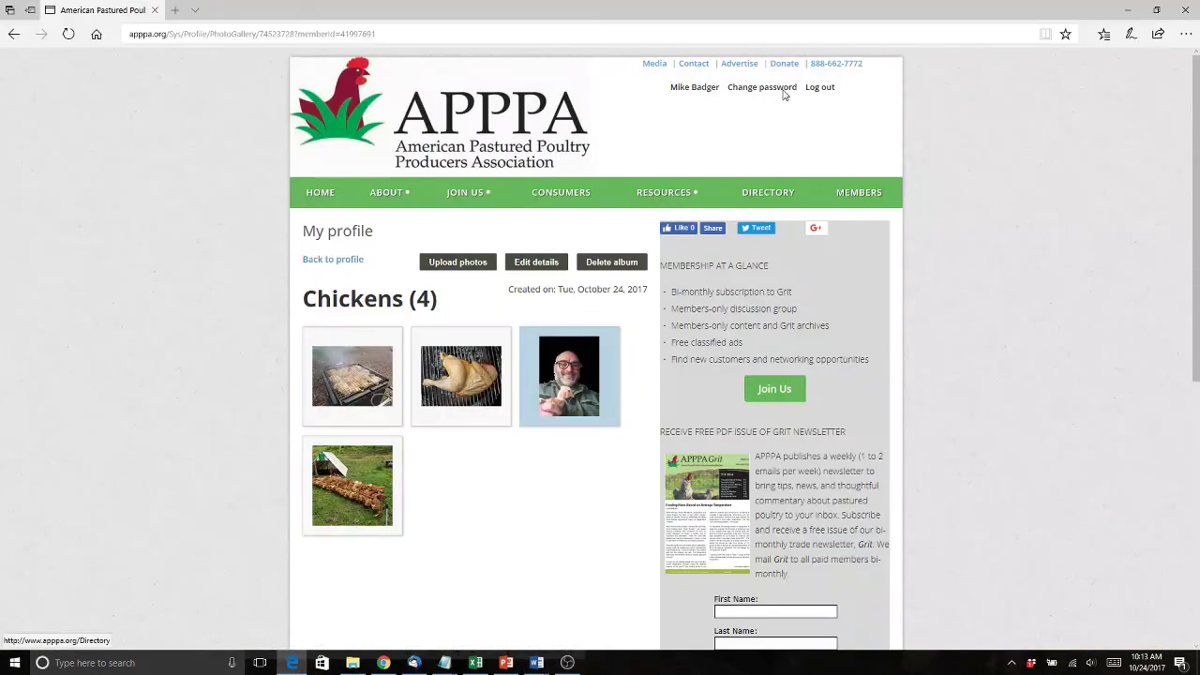
{"action": "left_click", "coordinate": [830, 90]}
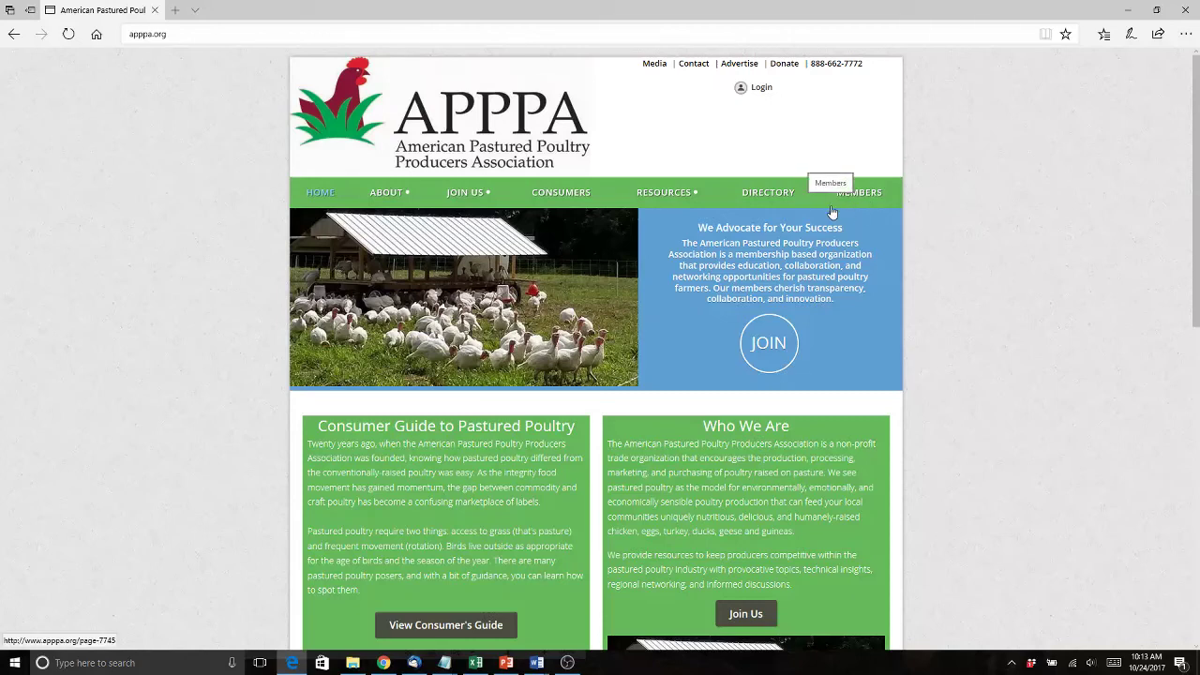
Search the public farmer directory for "hughe" and open the Badger's Millside Farm listing.
{"action": "left_click", "coordinate": [755, 194]}
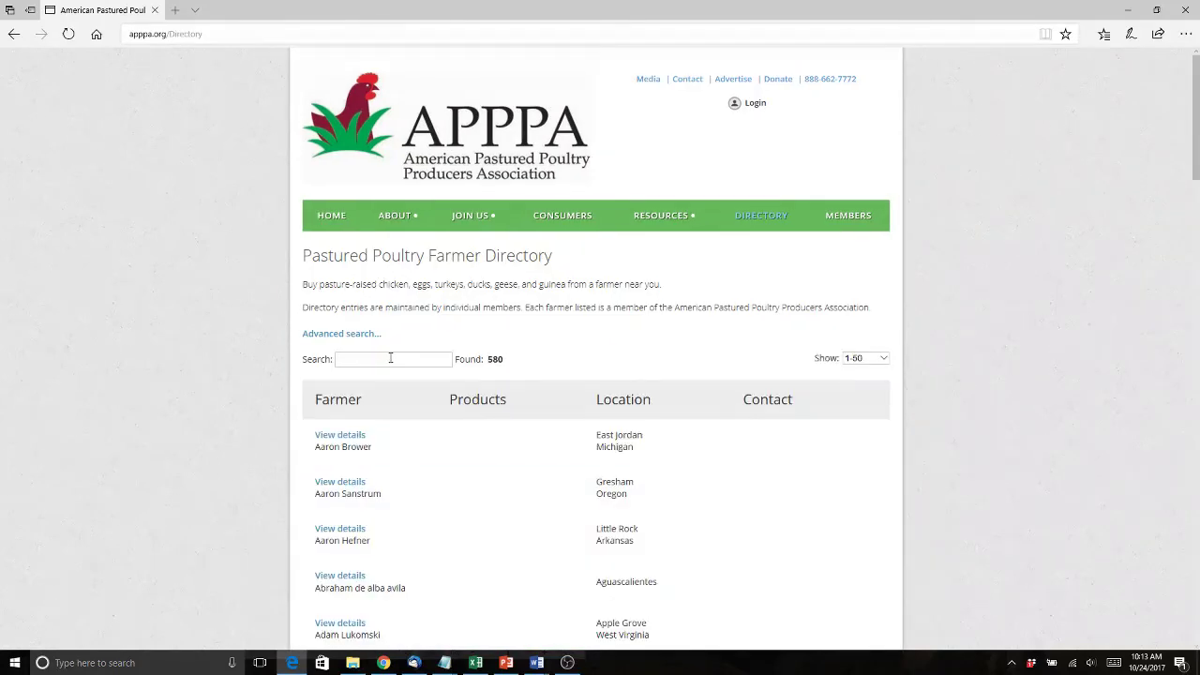
{"action": "type", "text": "hughe"}
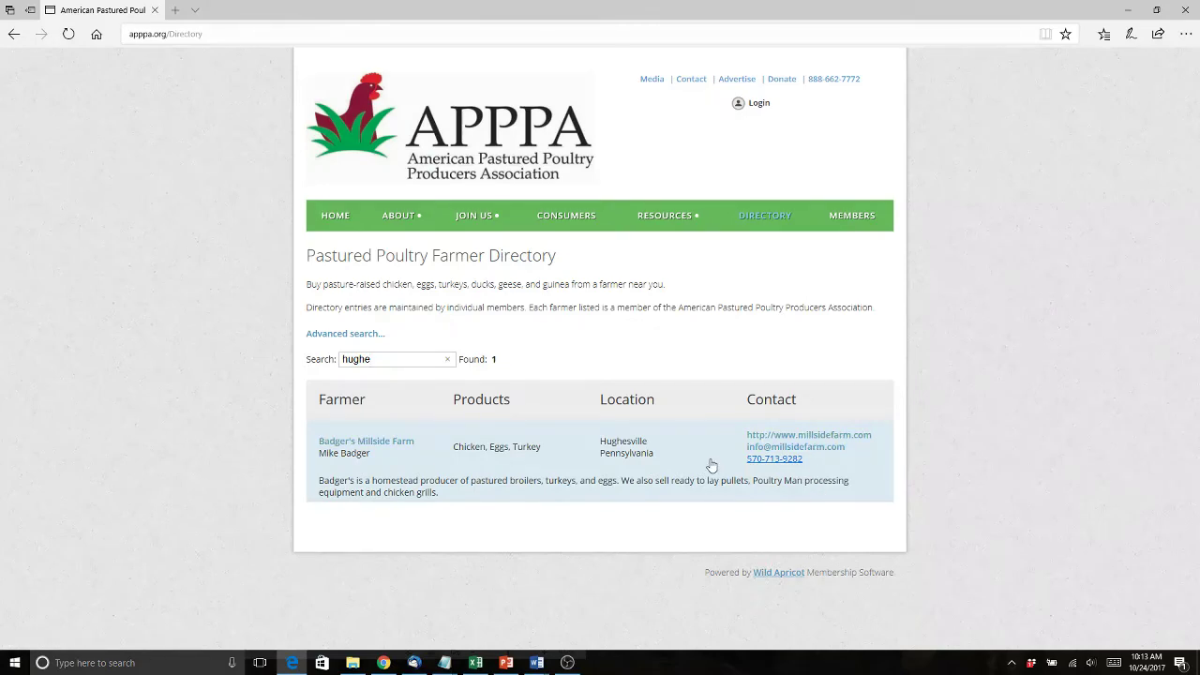
{"action": "left_click", "coordinate": [401, 442]}
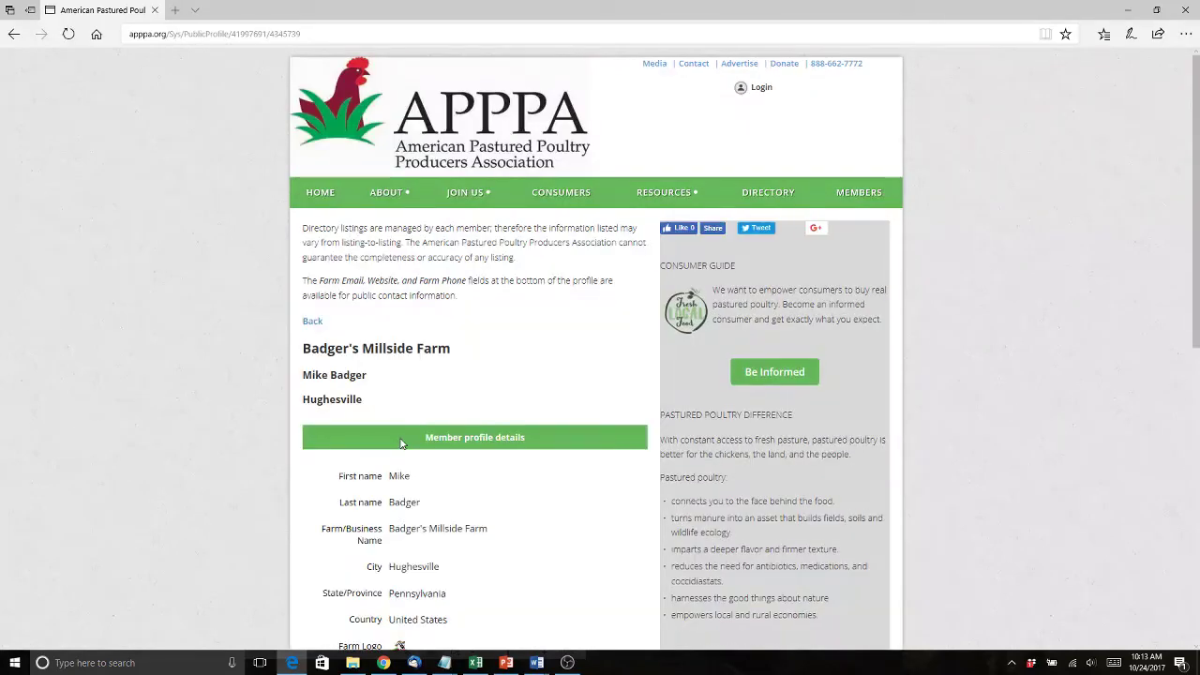
Review the farm's public profile details and open its Chickens photo album.
{"action": "scroll", "coordinate": [401, 442], "scroll_direction": "down", "scroll_amount": 4}
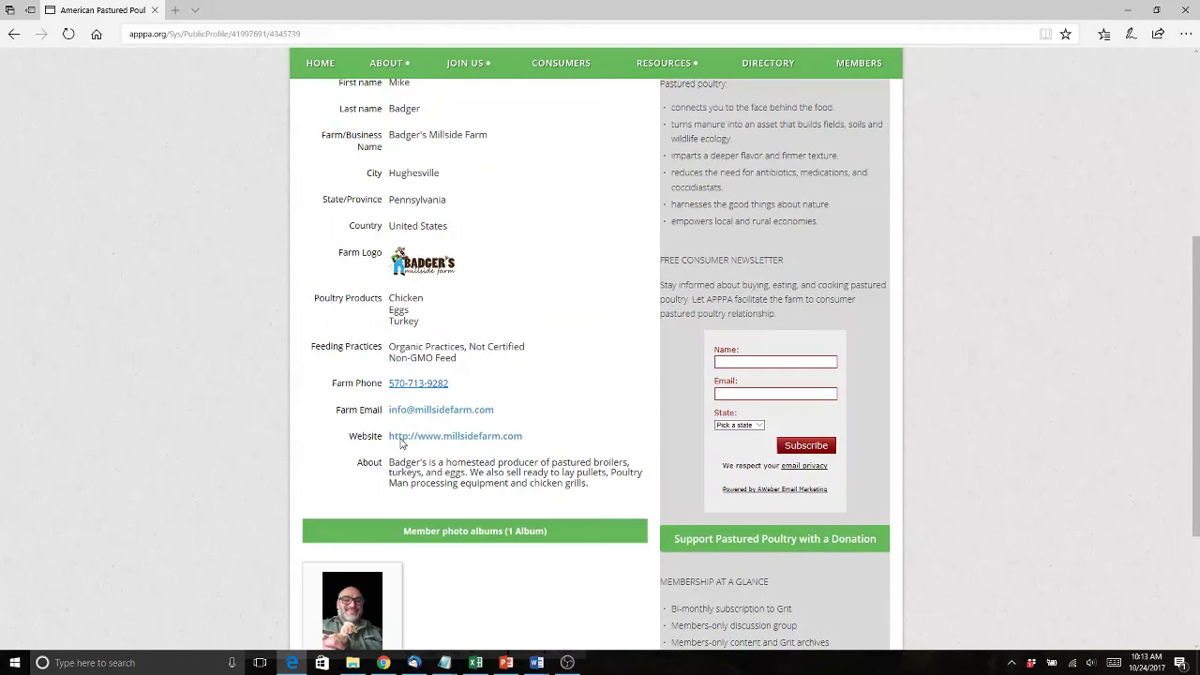
{"action": "scroll", "coordinate": [402, 444], "scroll_direction": "down", "scroll_amount": 1}
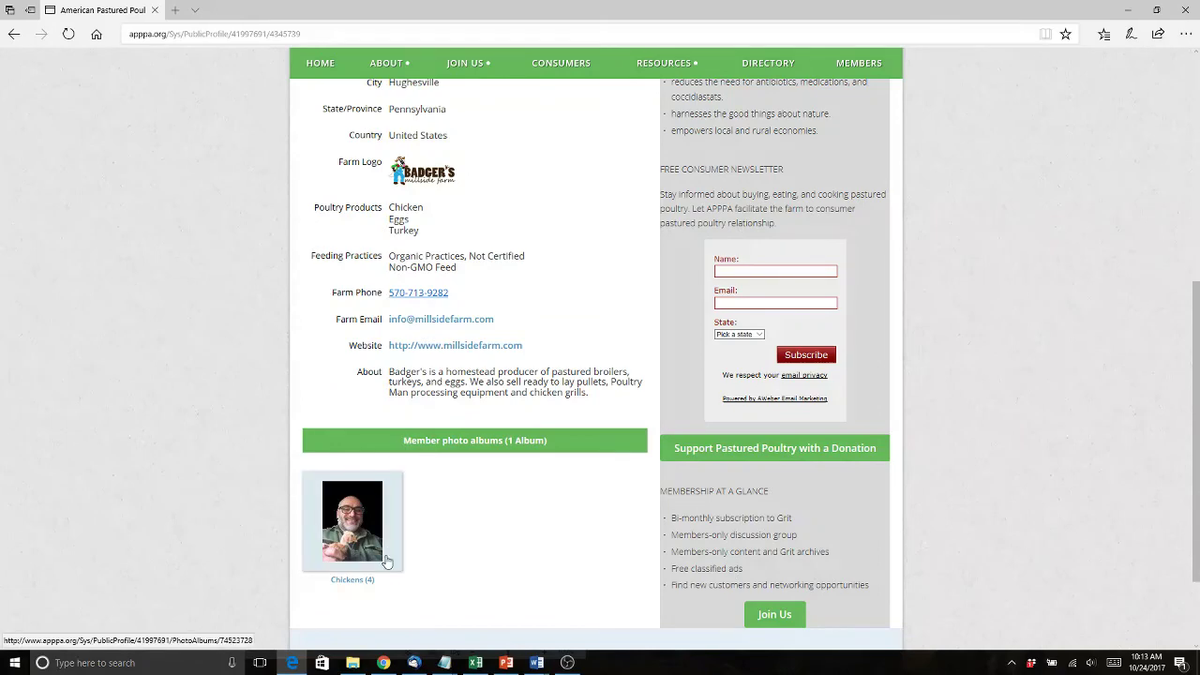
{"action": "scroll", "coordinate": [446, 583], "scroll_direction": "up", "scroll_amount": 1}
{"action": "scroll", "coordinate": [440, 591], "scroll_direction": "down", "scroll_amount": 1}
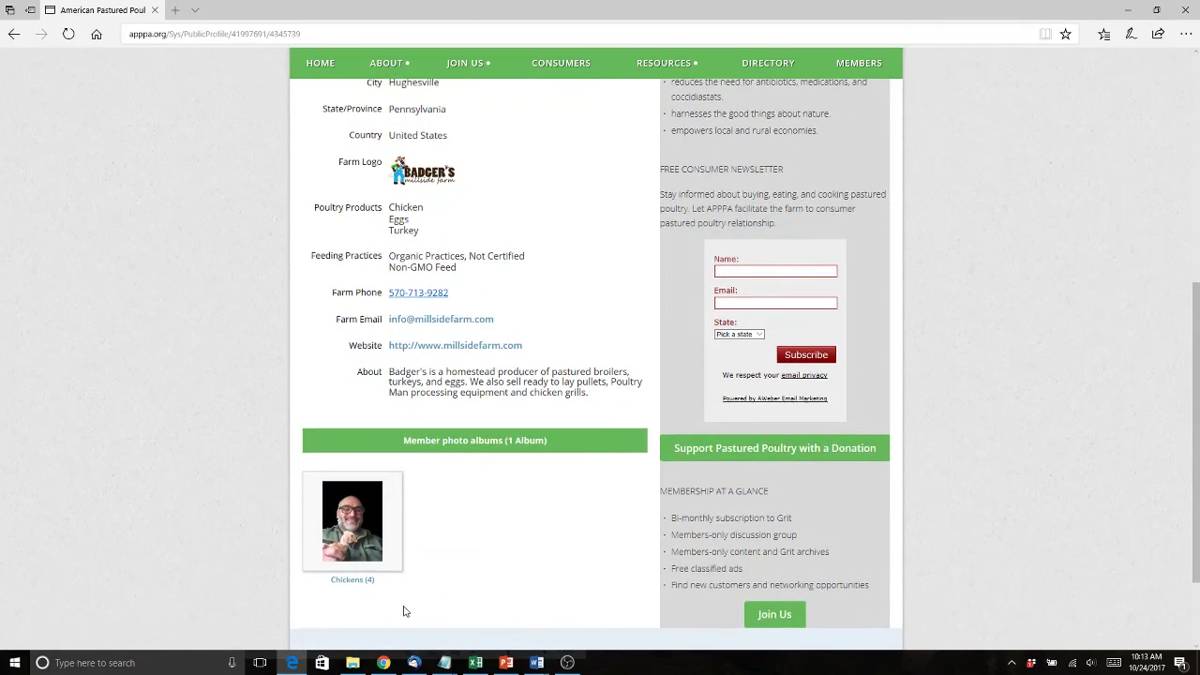
{"action": "left_click", "coordinate": [335, 534]}
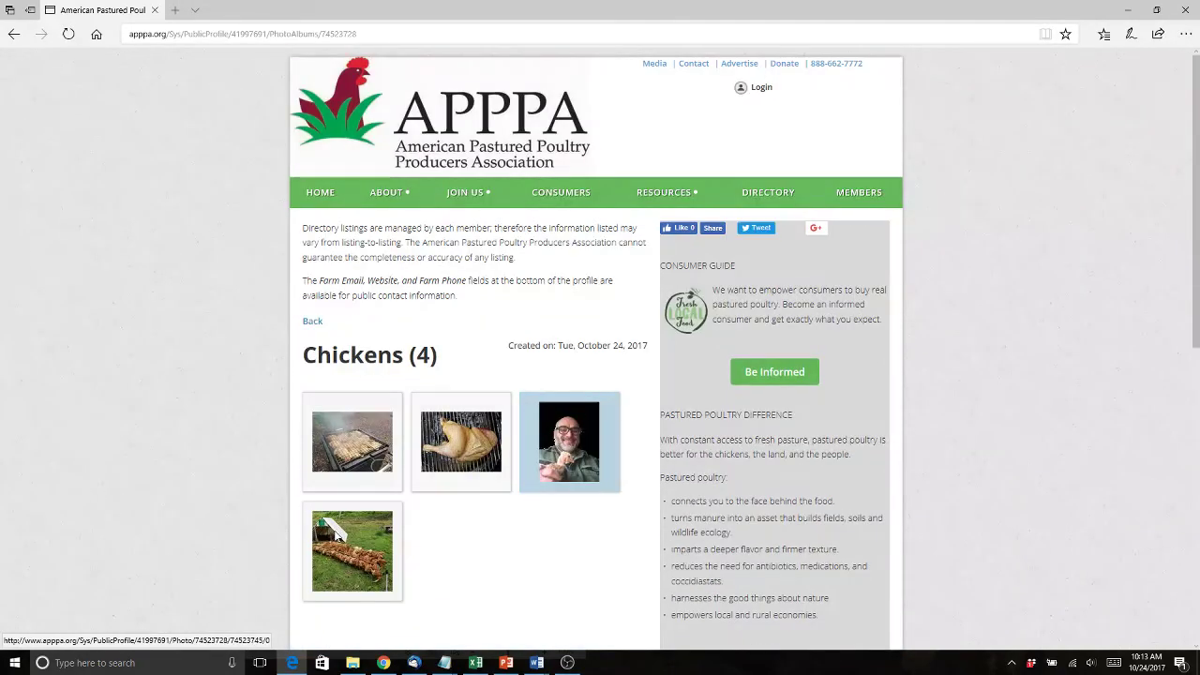
View the Chickens album photos at full size one after another, through to the fourth photo.
{"action": "left_click", "coordinate": [335, 534]}
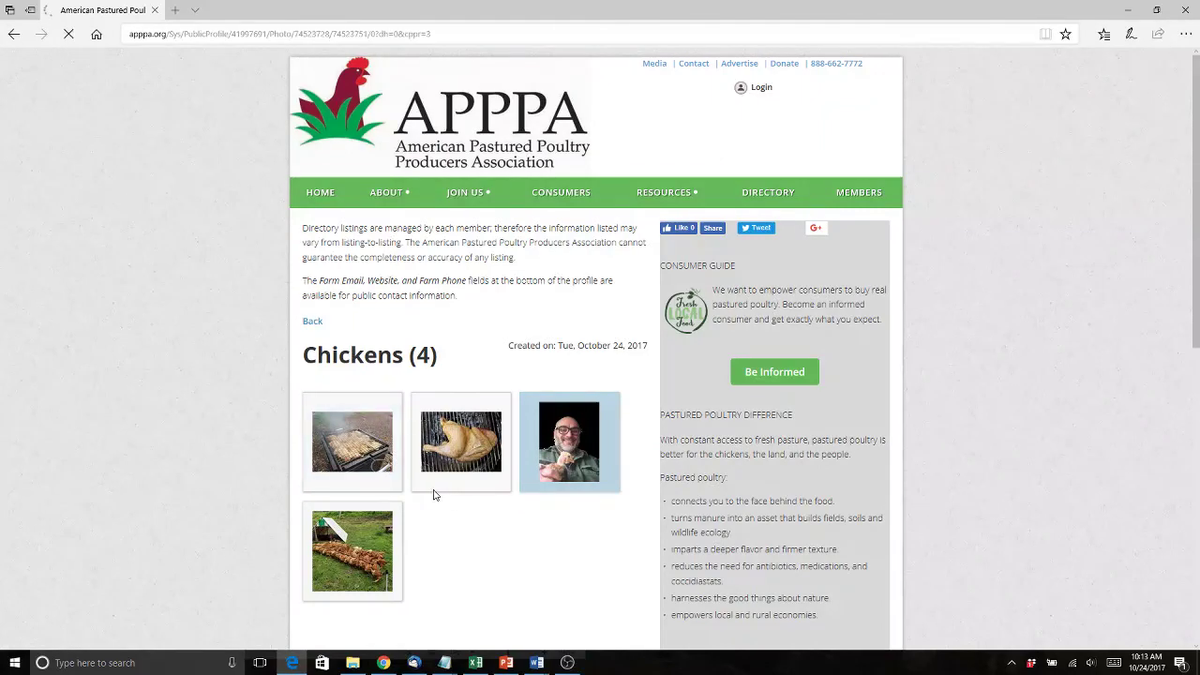
{"action": "scroll", "coordinate": [434, 494], "scroll_direction": "down", "scroll_amount": 2}
{"action": "left_click", "coordinate": [503, 187]}
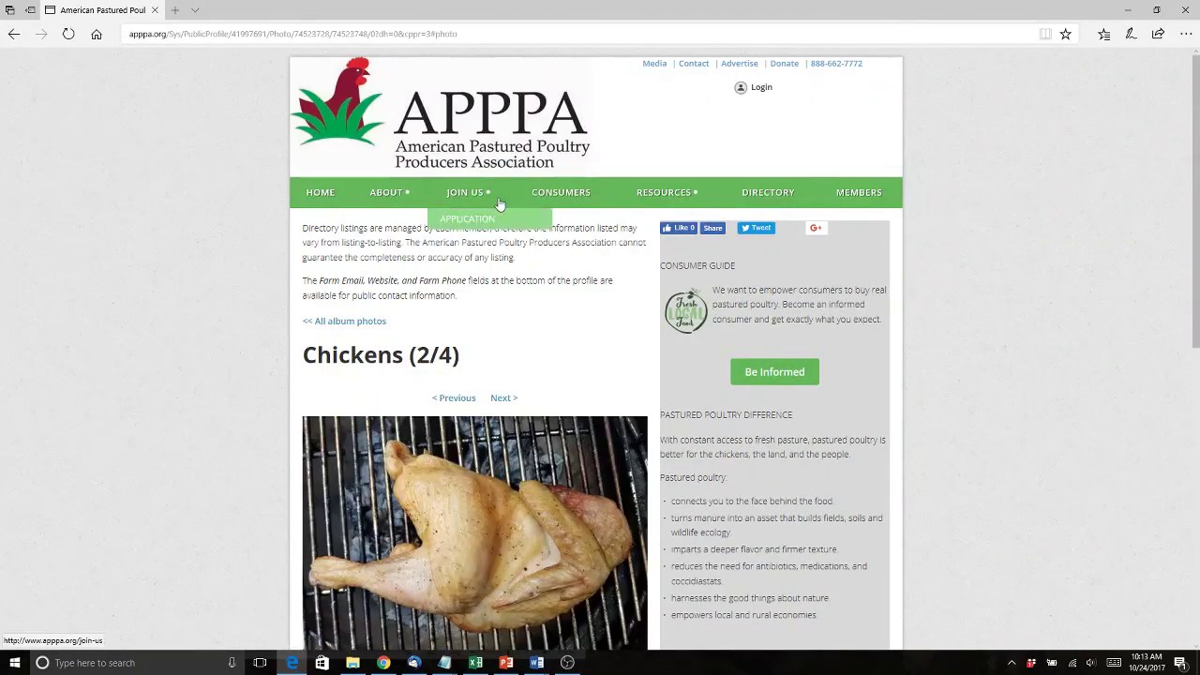
{"action": "left_click", "coordinate": [500, 398]}
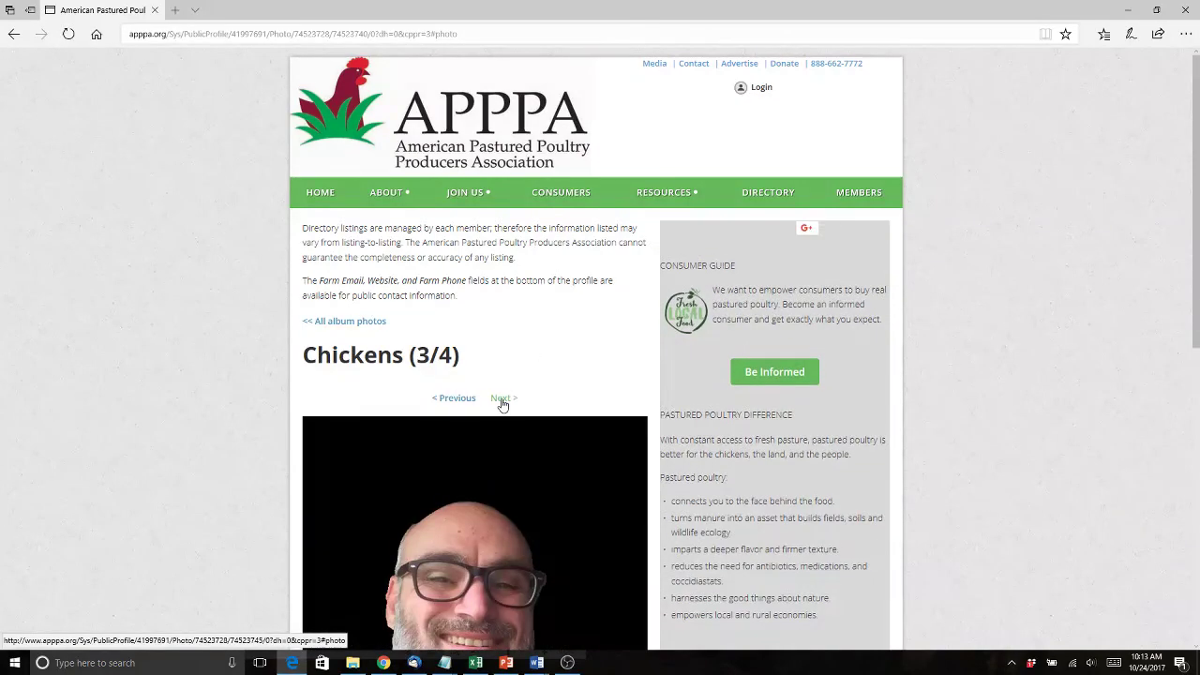
{"action": "scroll", "coordinate": [501, 402], "scroll_direction": "down", "scroll_amount": 3}
{"action": "left_click", "coordinate": [503, 95]}
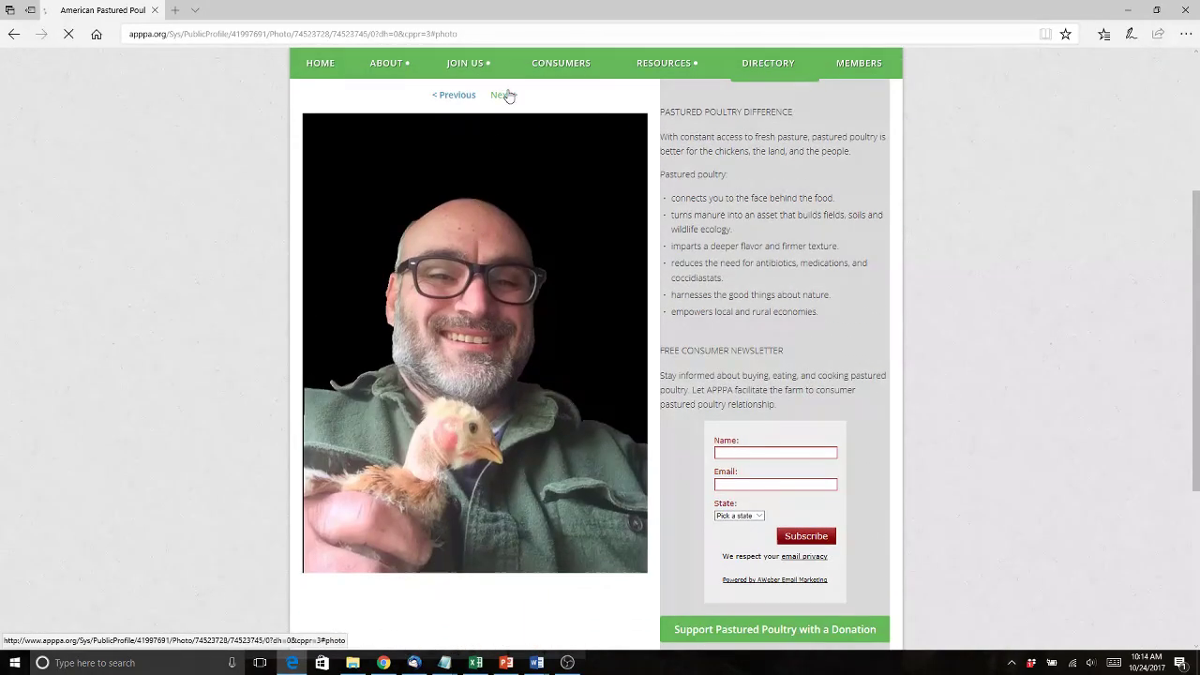
{"action": "scroll", "coordinate": [529, 387], "scroll_direction": "down", "scroll_amount": 3}
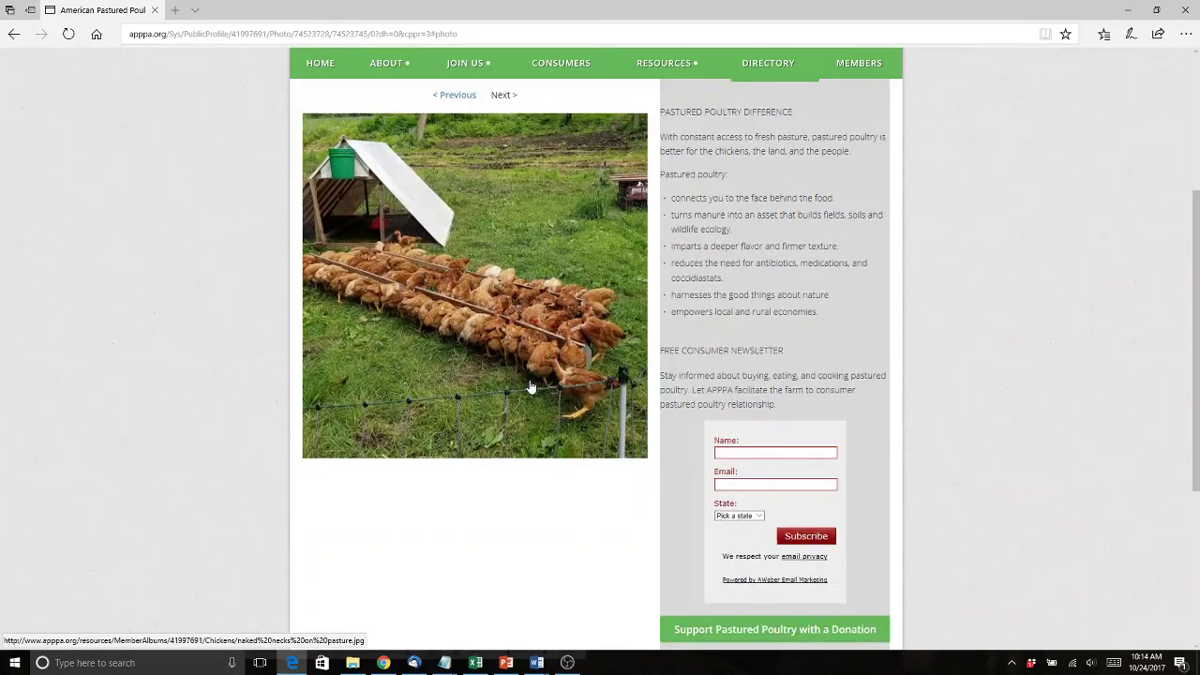
Return to the overview of all Chickens album photos, then reopen the Pastured Poultry Farmer Directory.
{"action": "scroll", "coordinate": [530, 387], "scroll_direction": "up", "scroll_amount": 2}
{"action": "left_click", "coordinate": [459, 308]}
{"action": "left_click", "coordinate": [364, 319]}
{"action": "scroll", "coordinate": [474, 335], "scroll_direction": "down", "scroll_amount": 4}
{"action": "scroll", "coordinate": [474, 335], "scroll_direction": "up", "scroll_amount": 3}
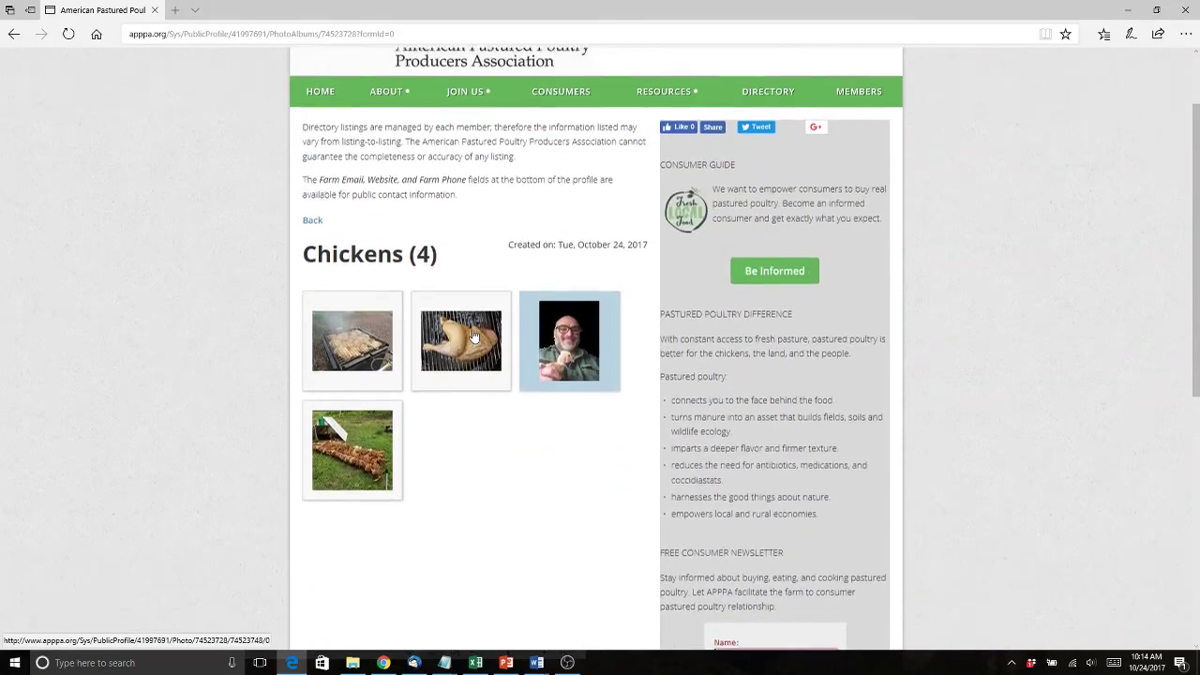
{"action": "left_click", "coordinate": [785, 114]}
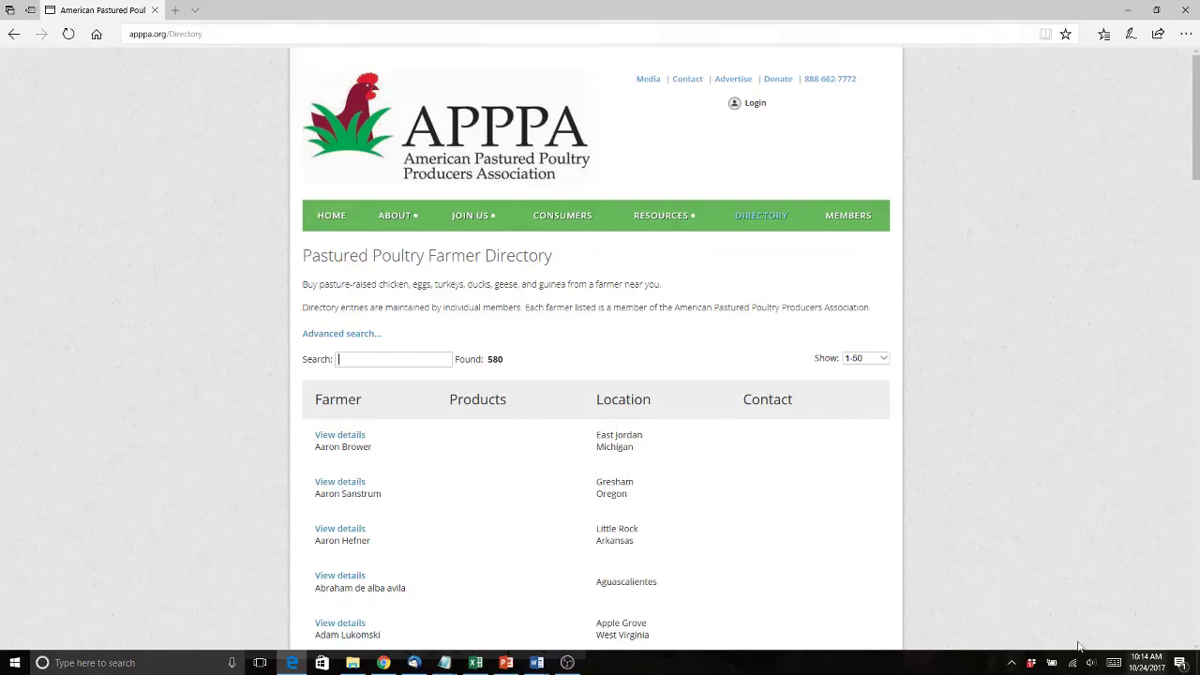
{"action": "left_click", "coordinate": [567, 663]}
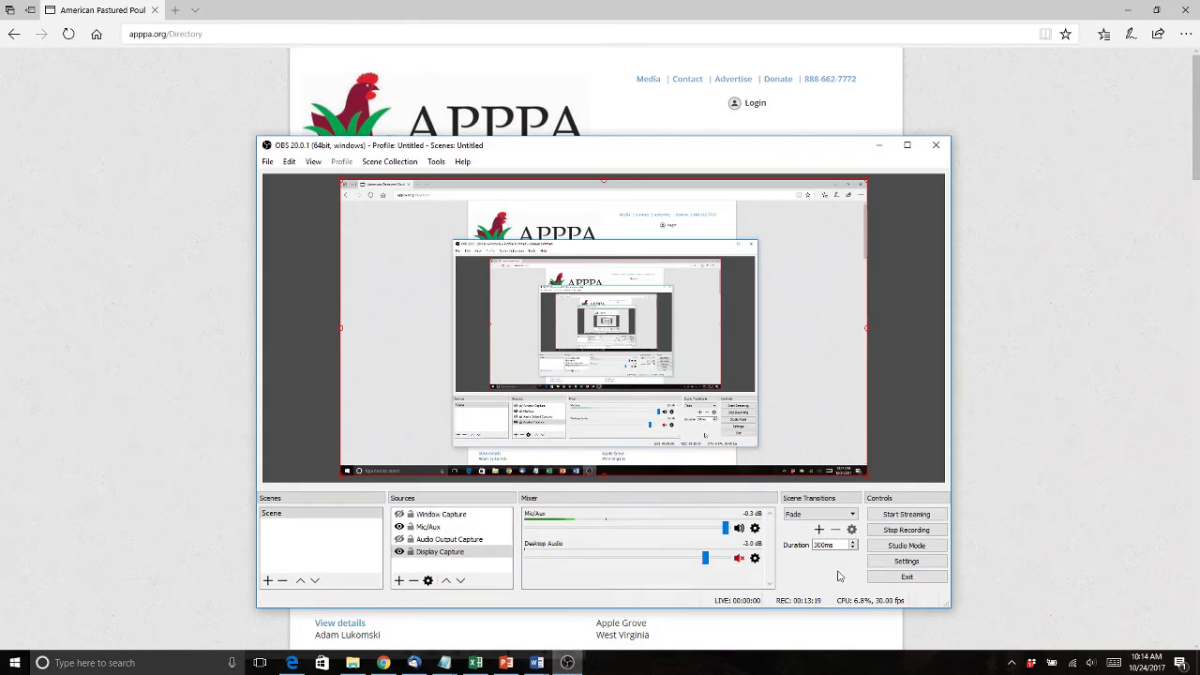